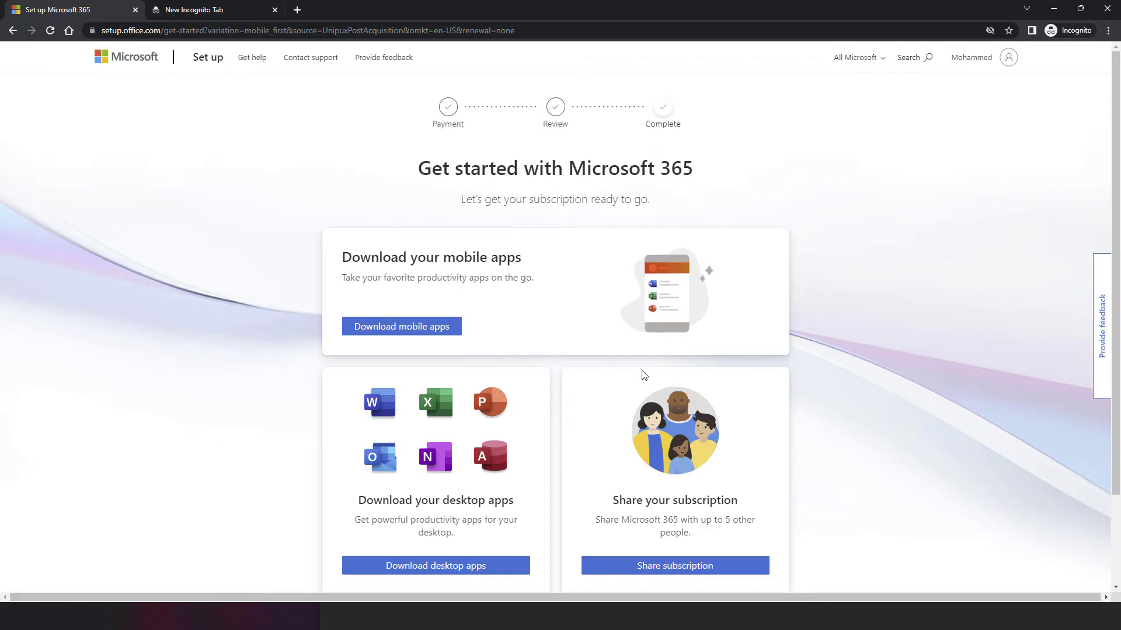
# - On the Get started with Microsoft 365 page, show the signed-in account's profile flyout
pyautogui.scroll(-2, 644, 374)
pyautogui.scroll(2, 644, 374)
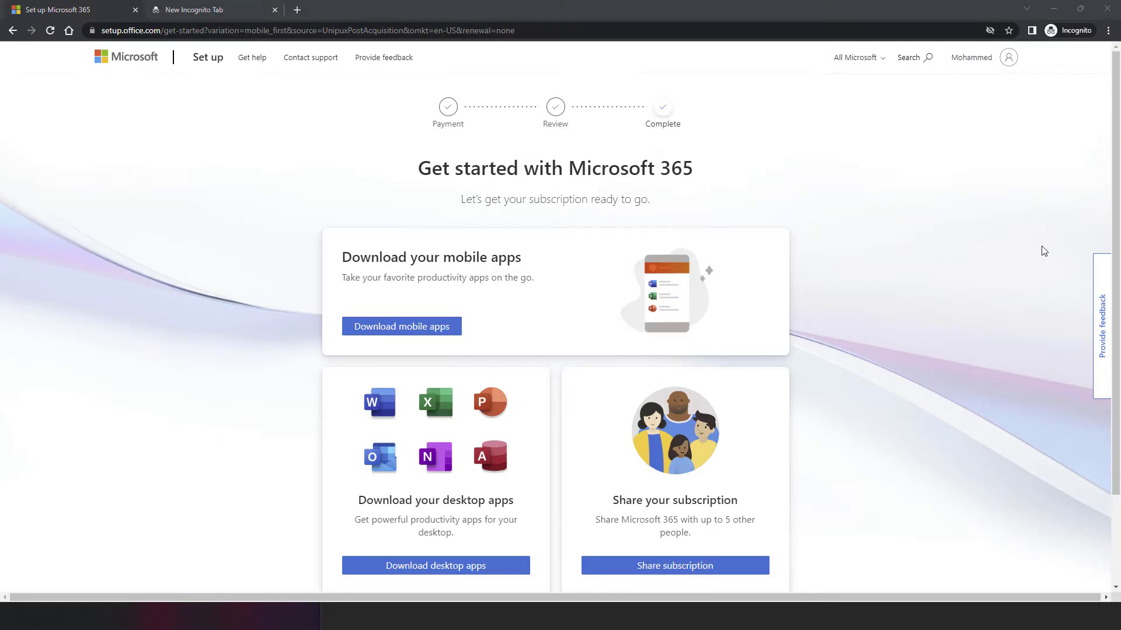
pyautogui.click(985, 66)
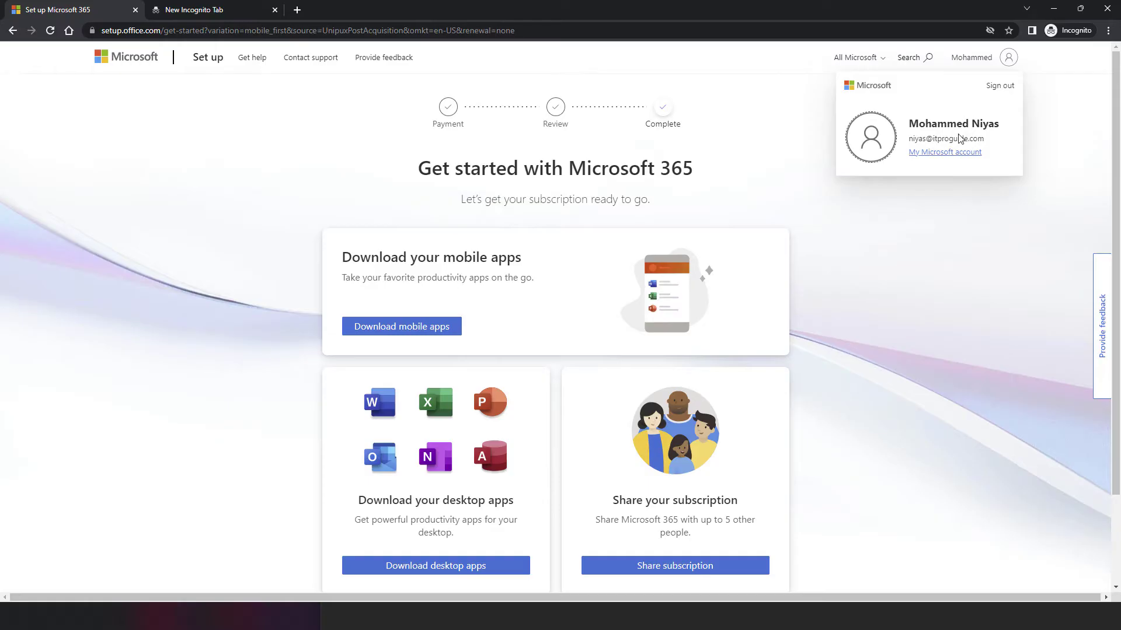
# - Go to 'My Microsoft account' to open account.microsoft.com with the Microsoft 365 Family subscription
pyautogui.click(955, 152)
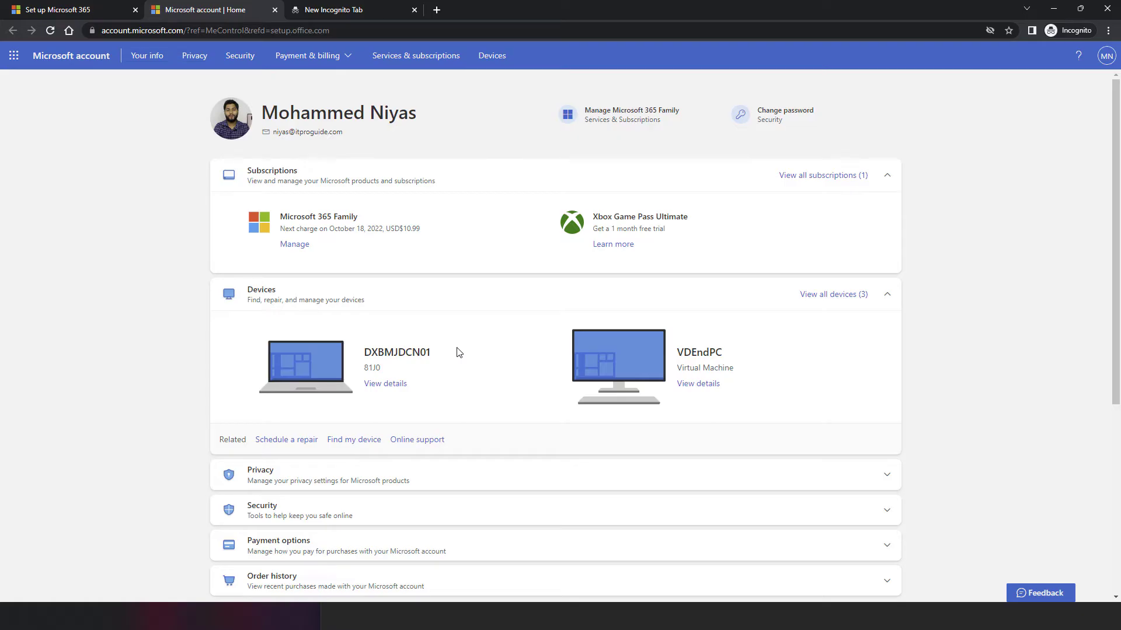
# - Open the Microsoft 365 Family management page and read its subscription sharing description
pyautogui.click(599, 115)
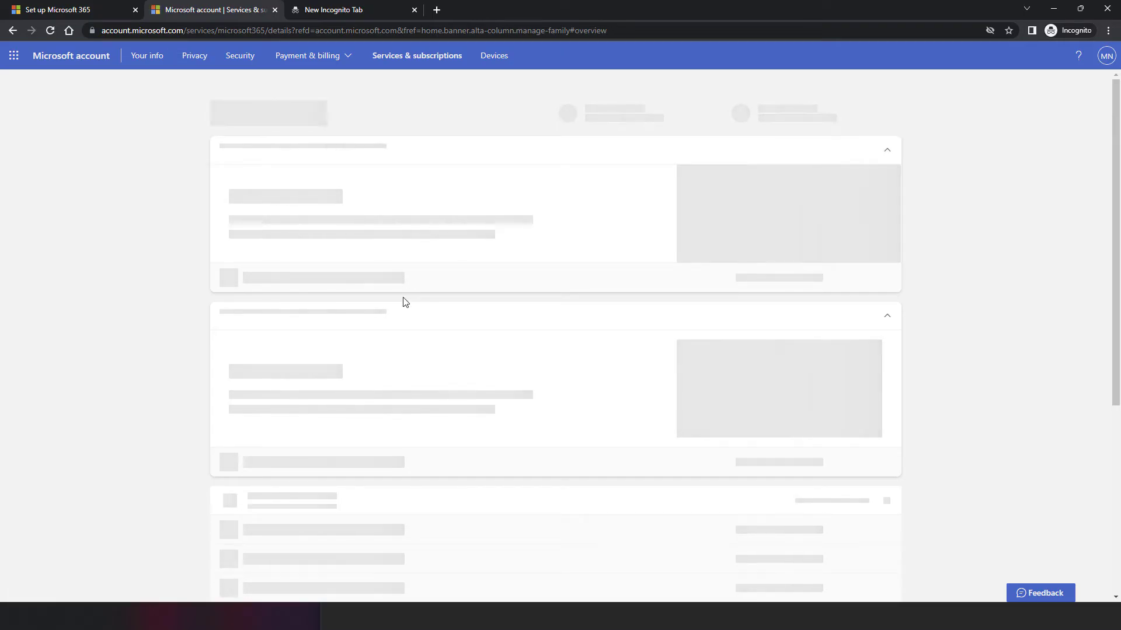
pyautogui.scroll(5, 440, 319)
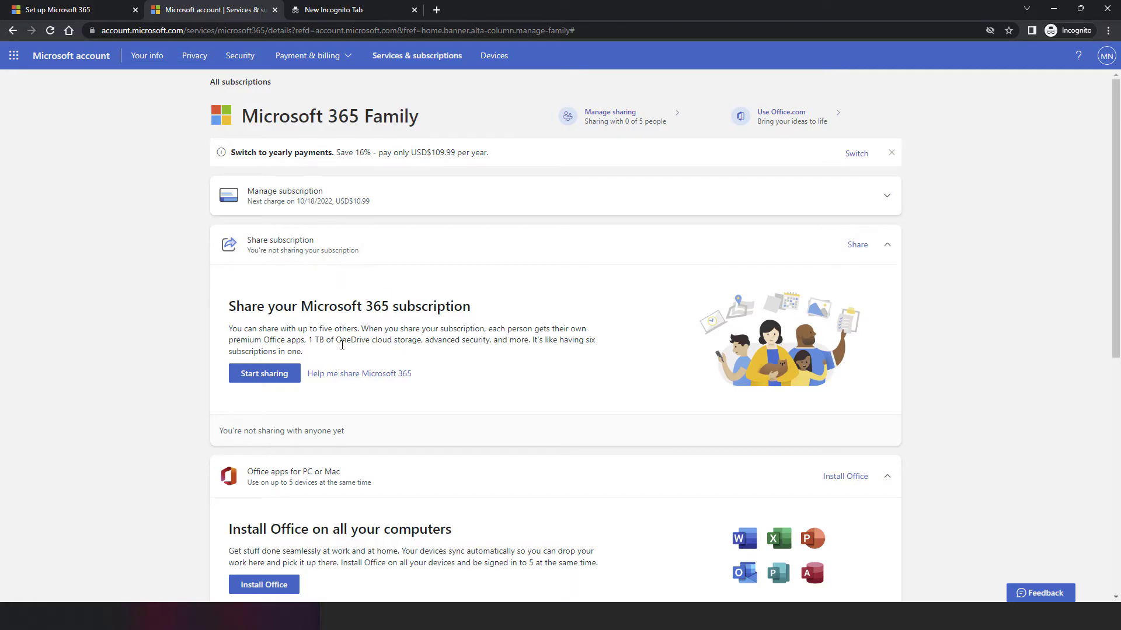
pyautogui.moveTo(228, 334); pyautogui.dragTo(596, 349)
pyautogui.click(585, 368)
# - Review the Install Office section, including the five-devices-at-once note, then scroll back up
pyautogui.scroll(-2, 425, 379)
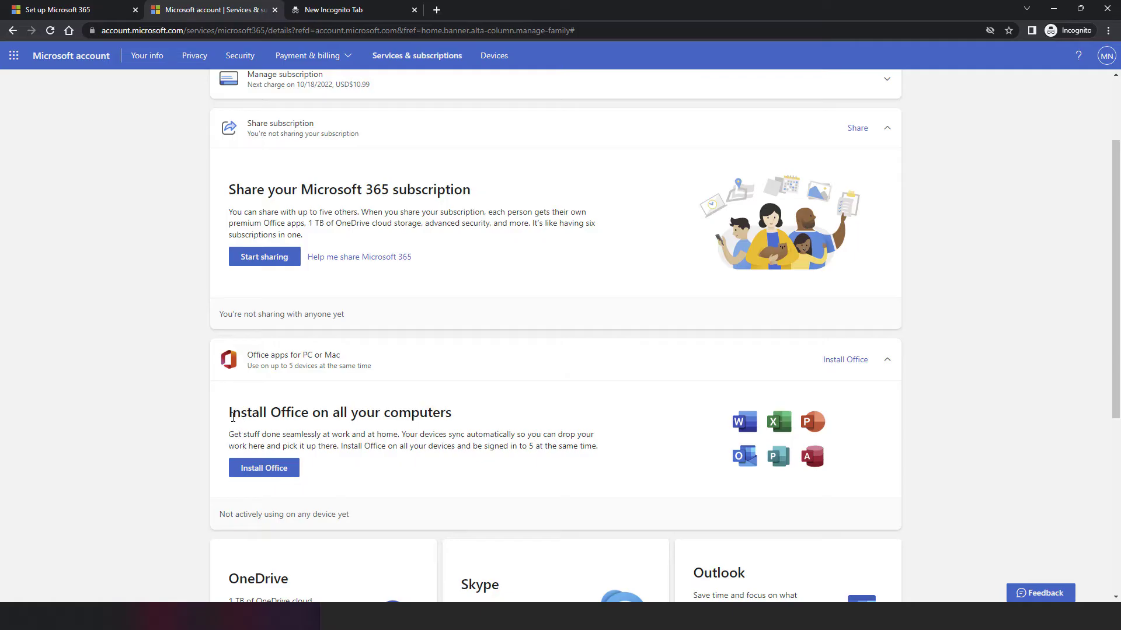
pyautogui.moveTo(229, 410); pyautogui.dragTo(453, 428)
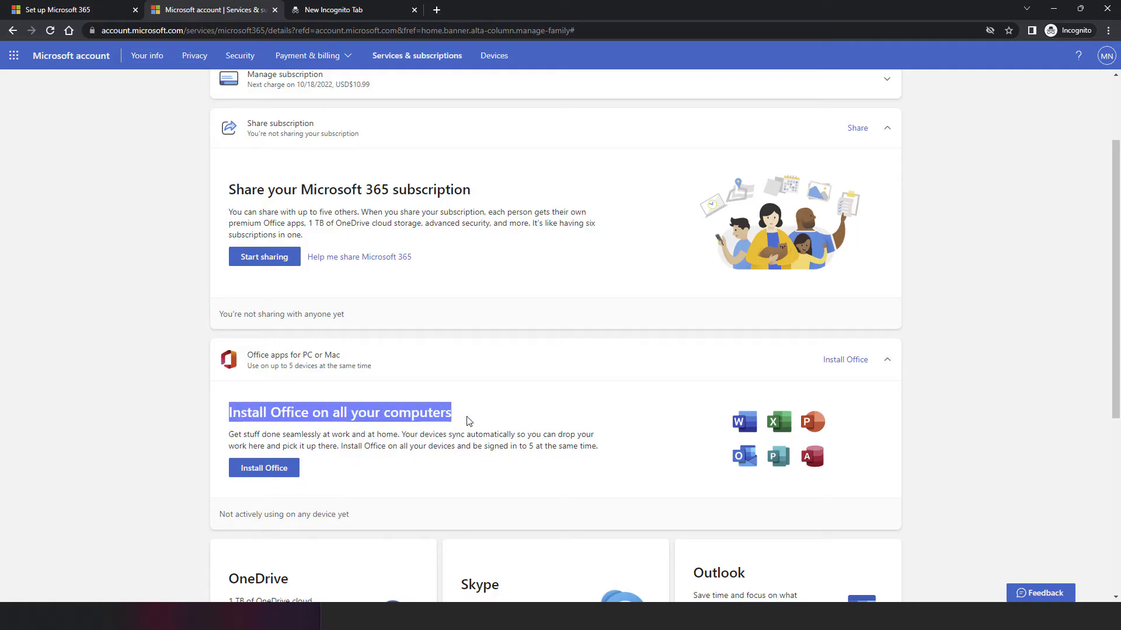
pyautogui.click(371, 459)
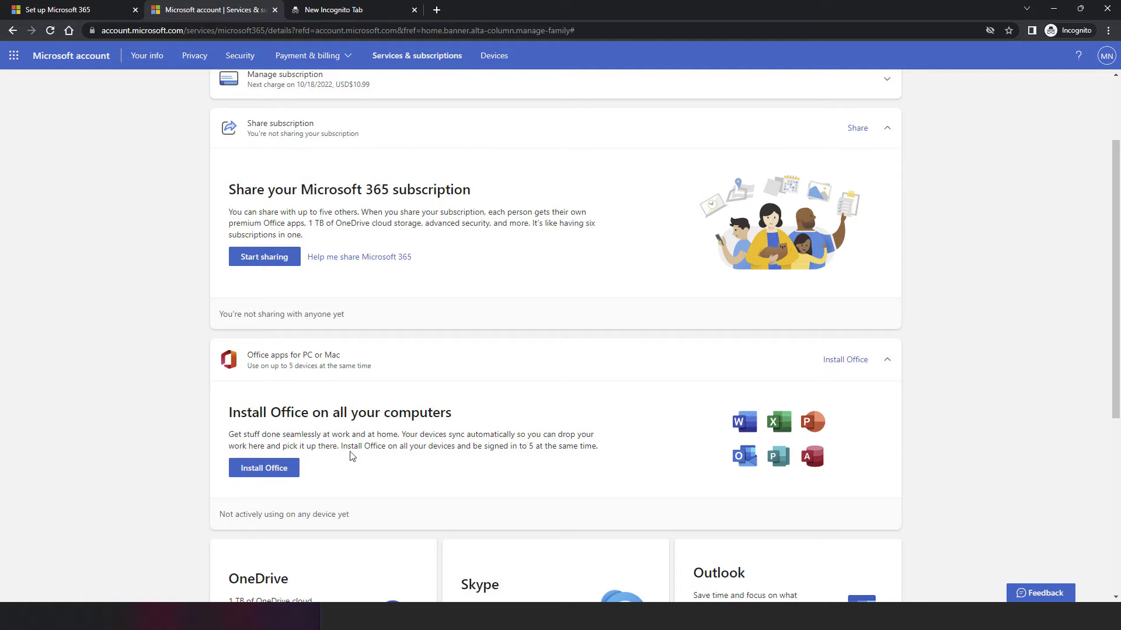
pyautogui.moveTo(343, 447); pyautogui.dragTo(581, 444)
pyautogui.scroll(-2, 580, 444)
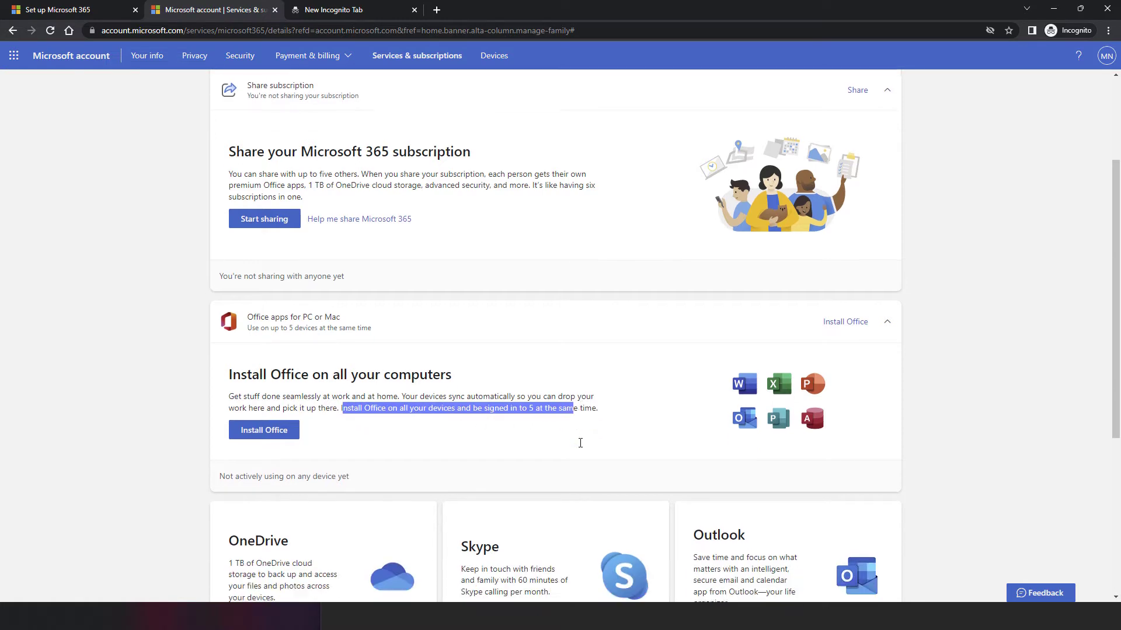
pyautogui.click(575, 400)
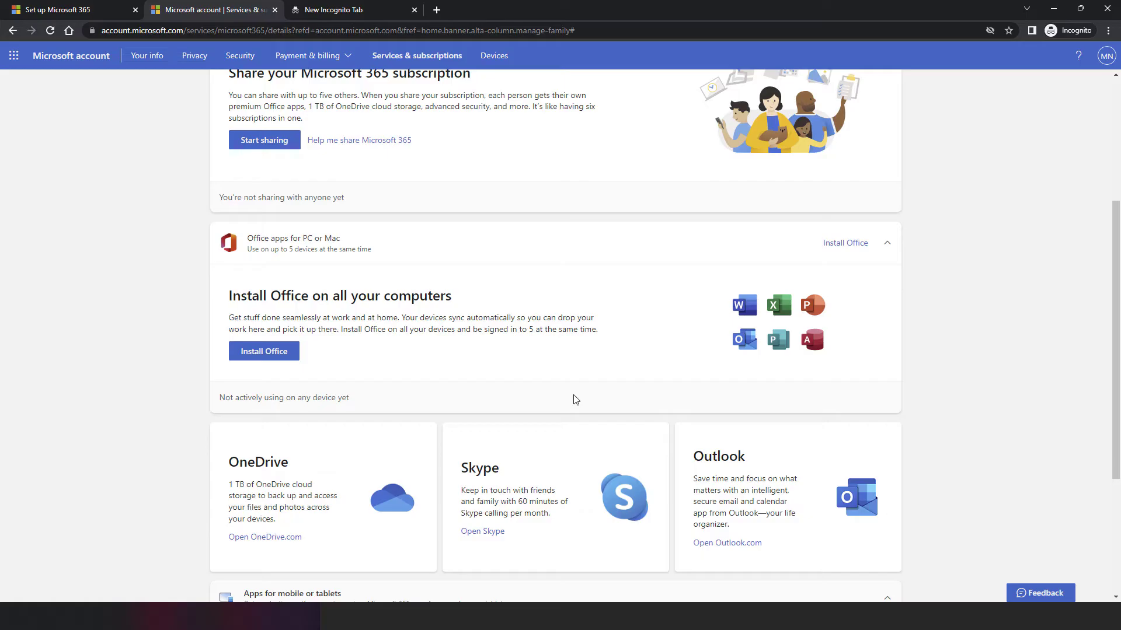
pyautogui.scroll(-1, 575, 400)
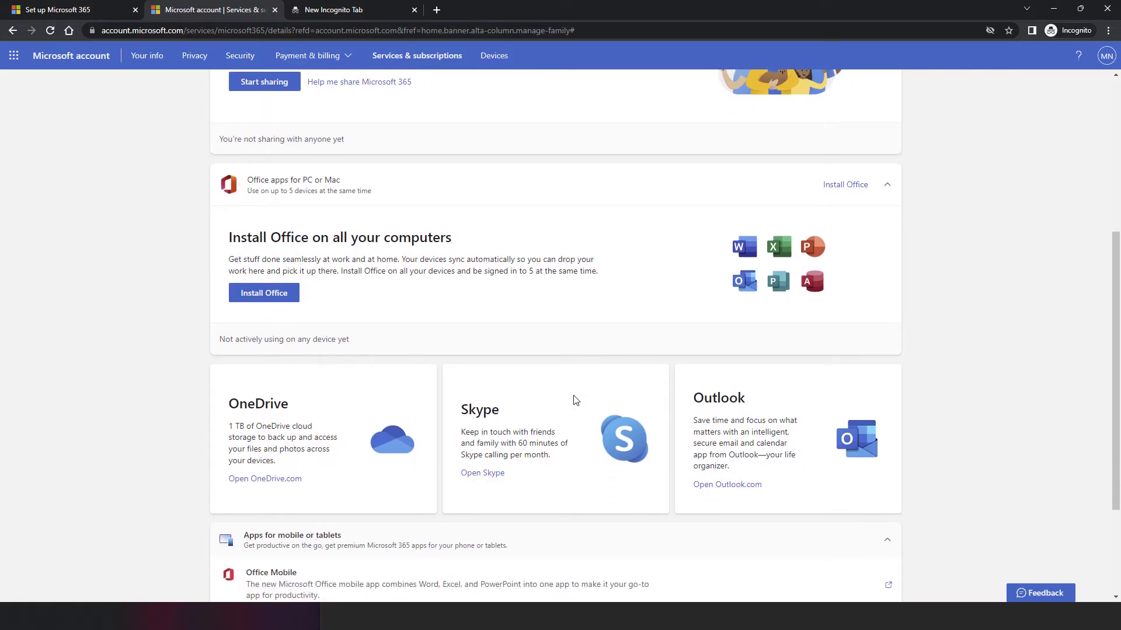
pyautogui.scroll(-2, 575, 400)
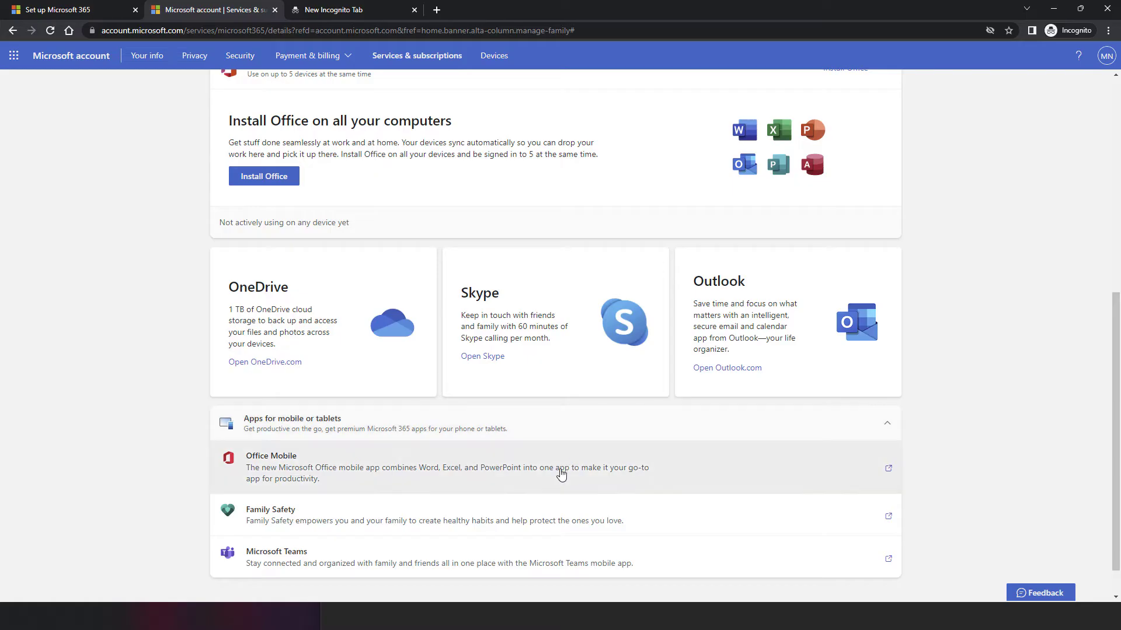
pyautogui.scroll(7, 505, 545)
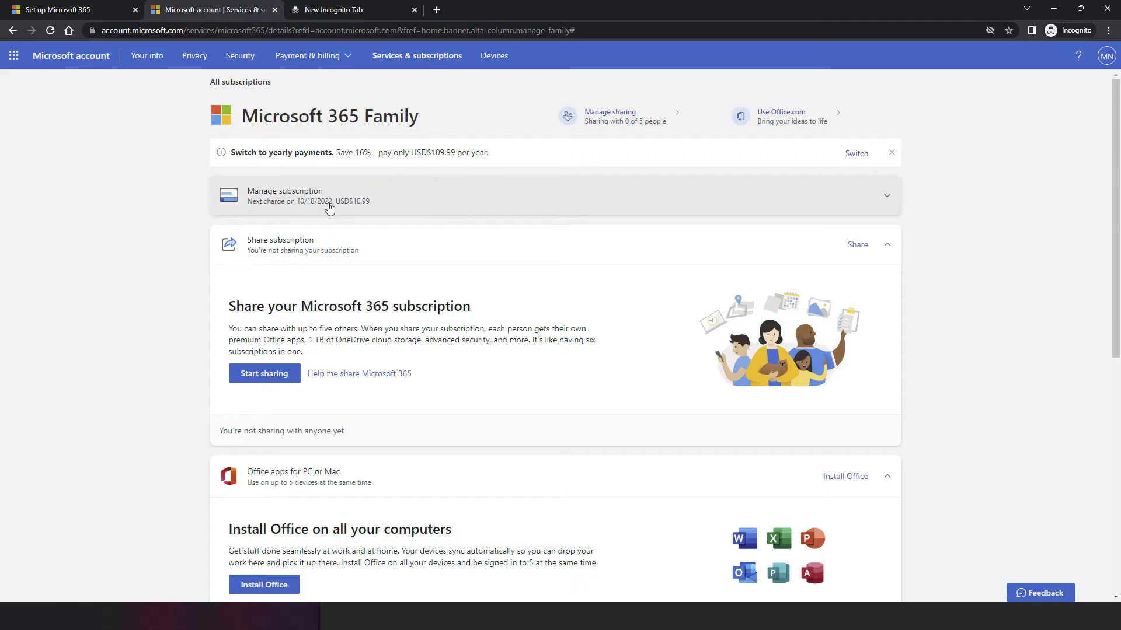
# - Turn off and confirm recurring billing for Microsoft 365 Family, ending it on 10/18/2022
pyautogui.click(881, 199)
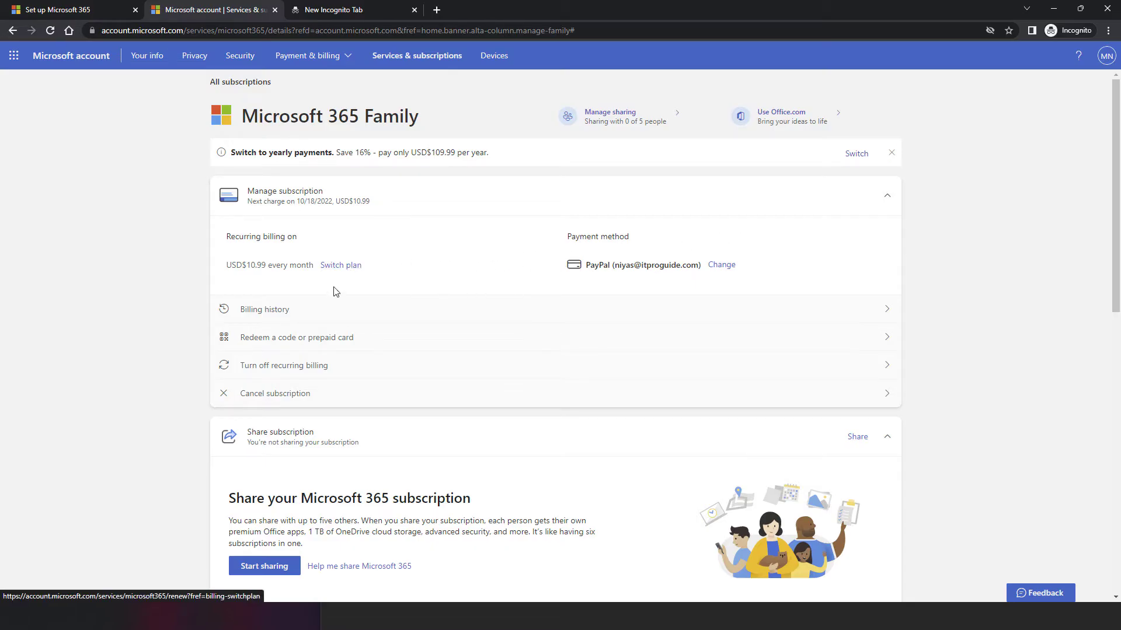
pyautogui.click(346, 365)
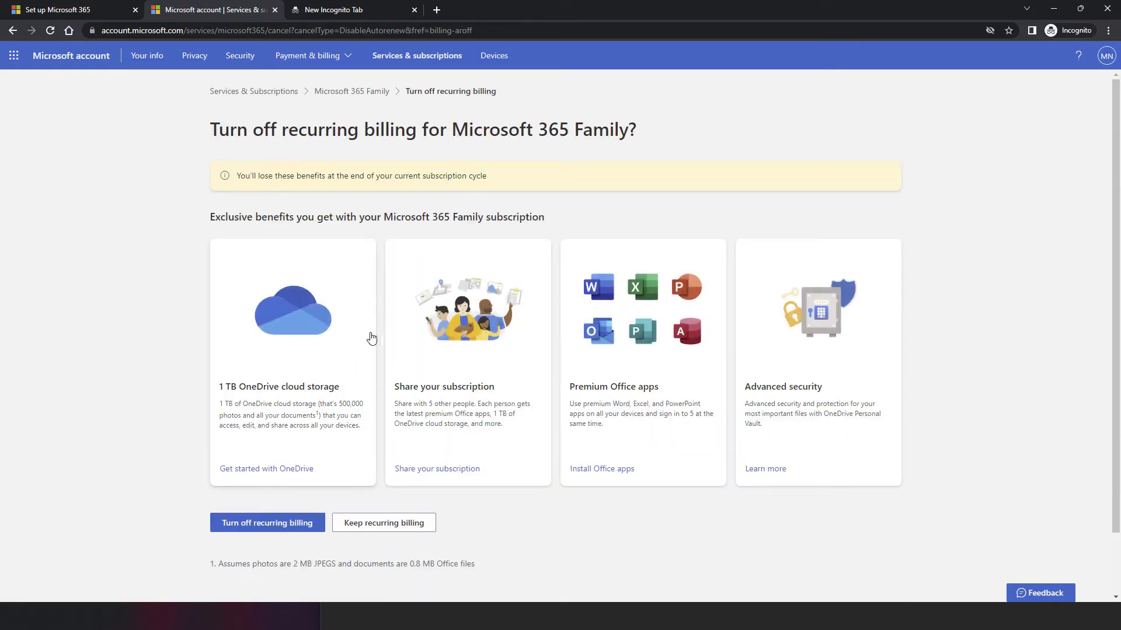
pyautogui.click(290, 520)
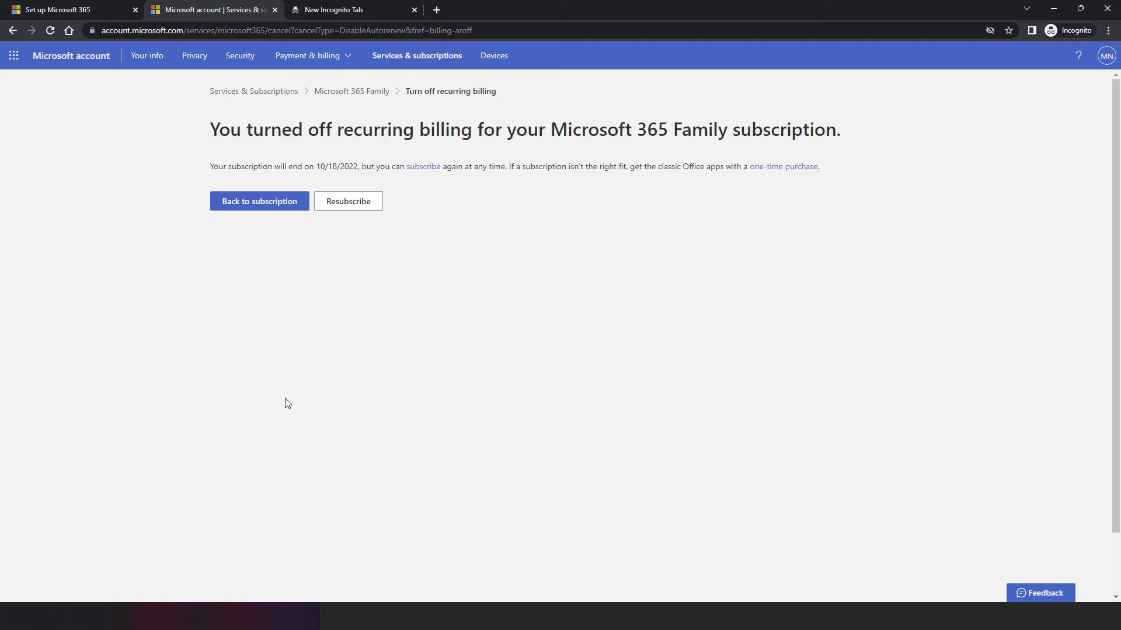
# - Return to the subscription page, check the October 17, 2022 expiry, and collapse Manage subscription
pyautogui.click(284, 212)
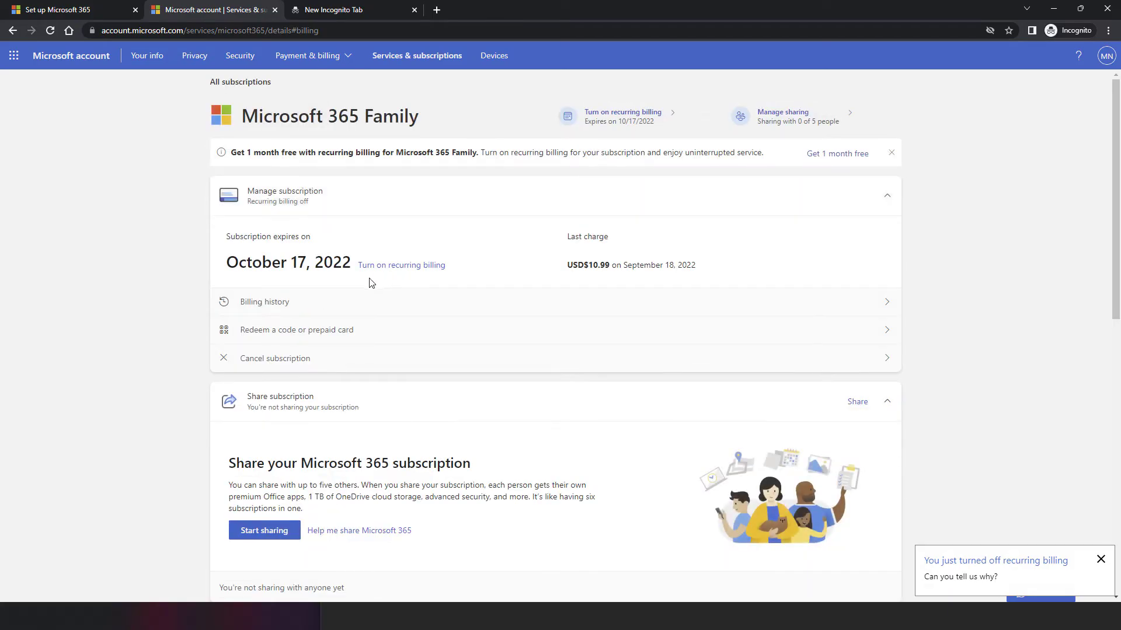
pyautogui.moveTo(229, 264); pyautogui.dragTo(333, 264)
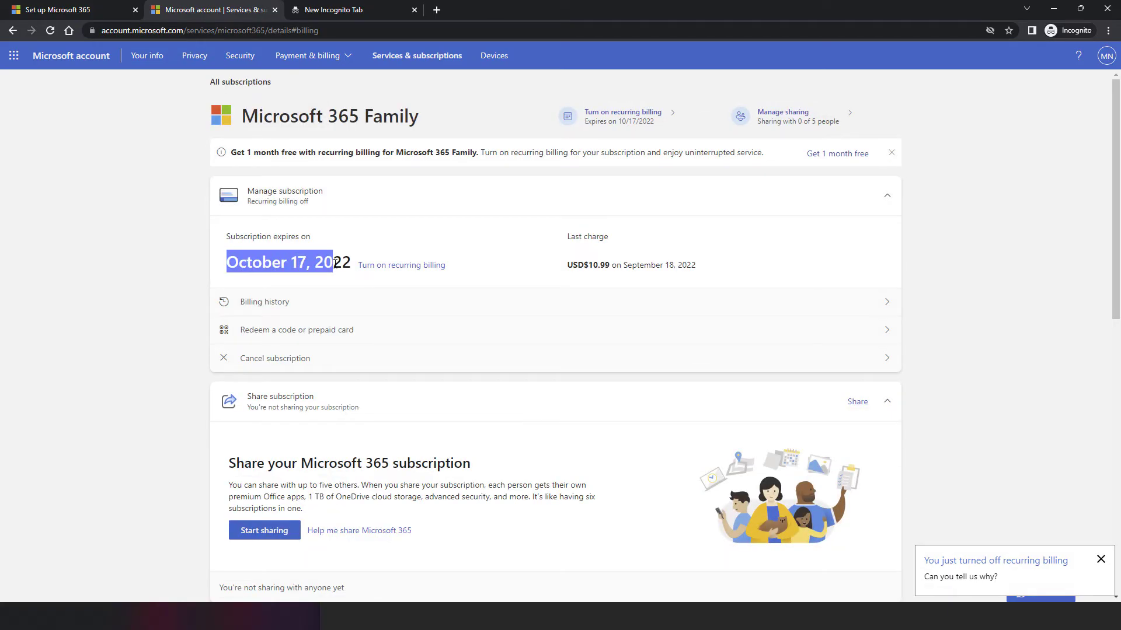
pyautogui.click(170, 350)
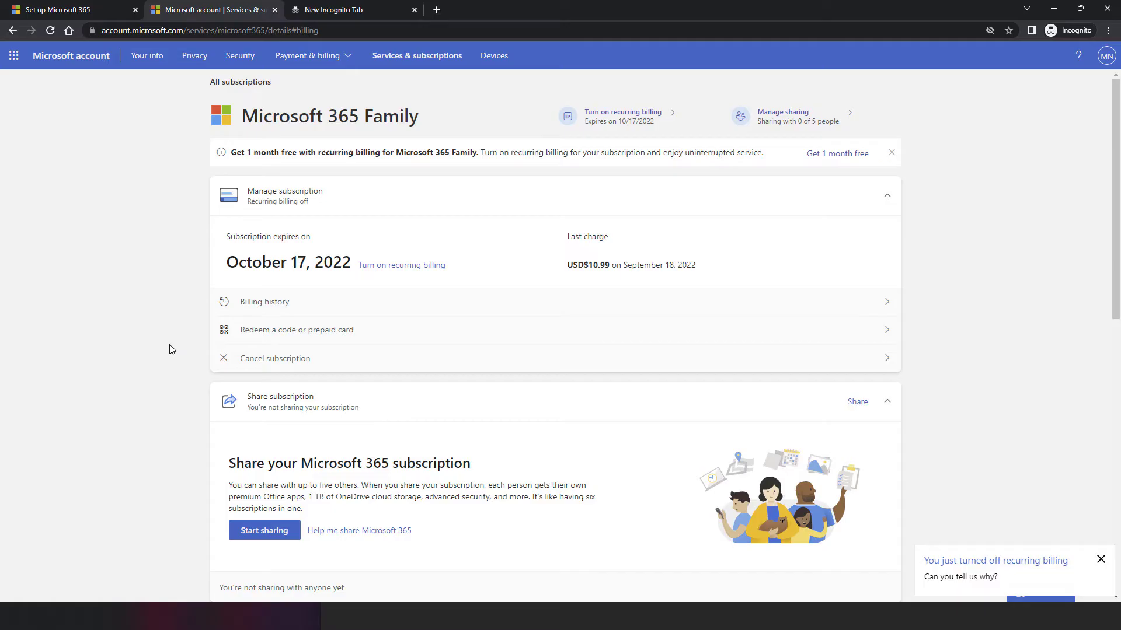
pyautogui.scroll(-4, 171, 350)
pyautogui.scroll(5, 169, 349)
pyautogui.click(887, 195)
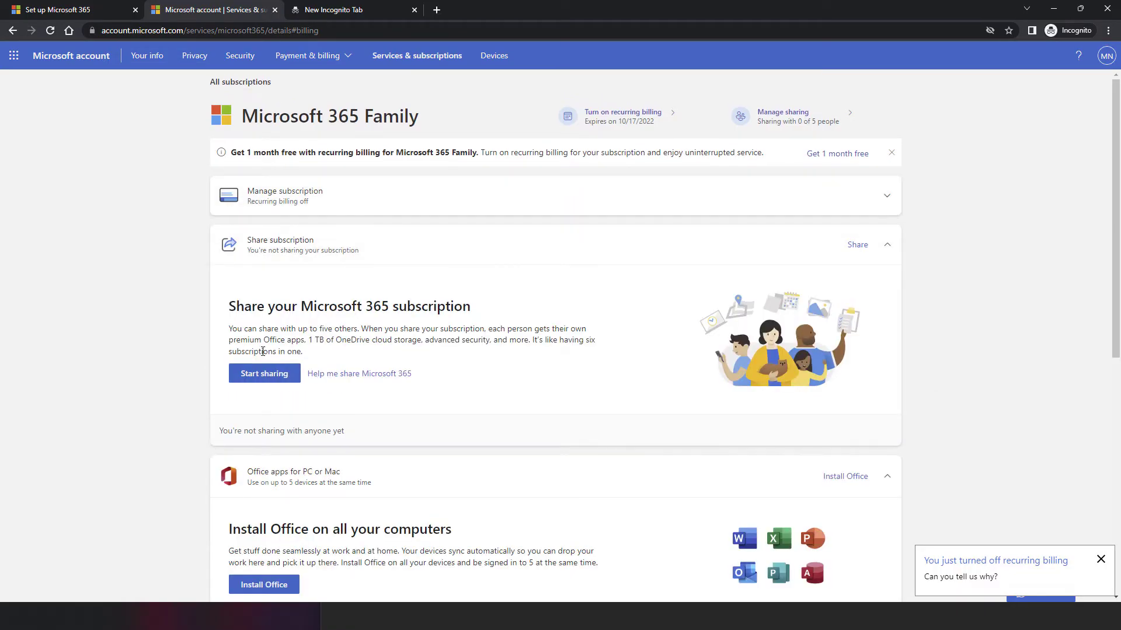
# - Start sharing Microsoft 365 Family, create an invite link and copy it
pyautogui.click(268, 373)
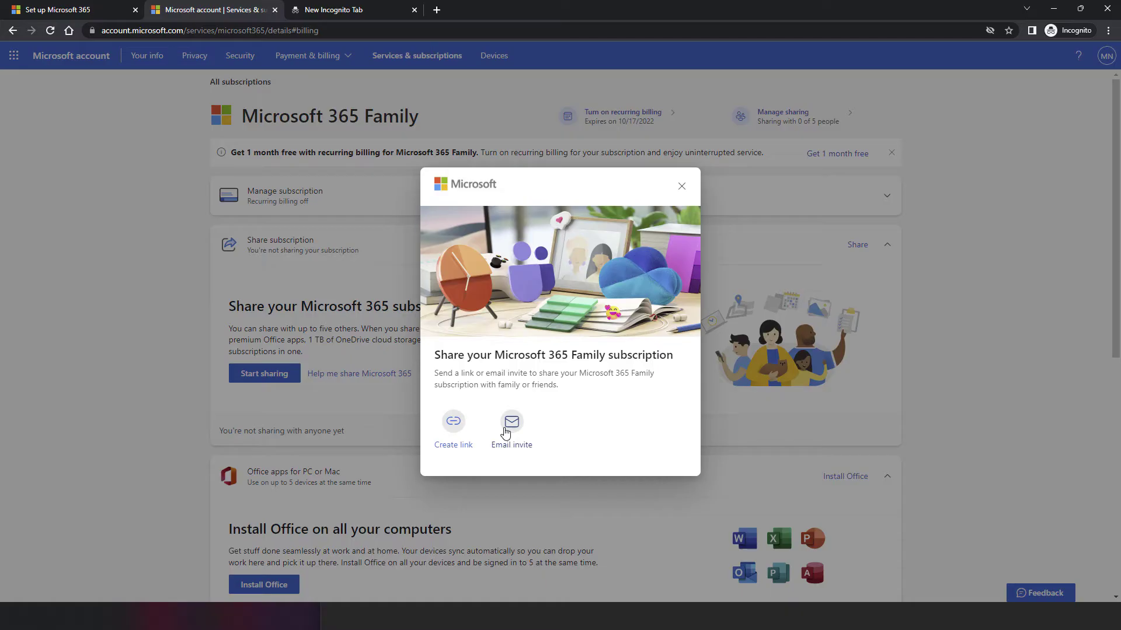
pyautogui.click(448, 433)
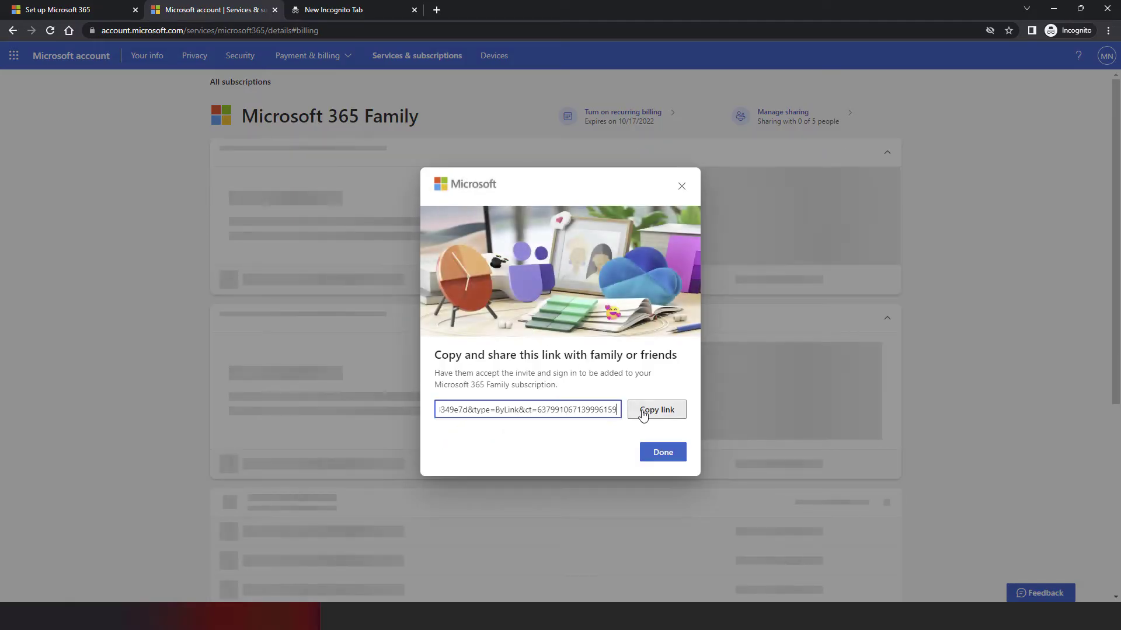
pyautogui.click(657, 410)
# - Send the subscription invite by e-mail to the pasted invitee address and continue to the family prompt
pyautogui.click(666, 452)
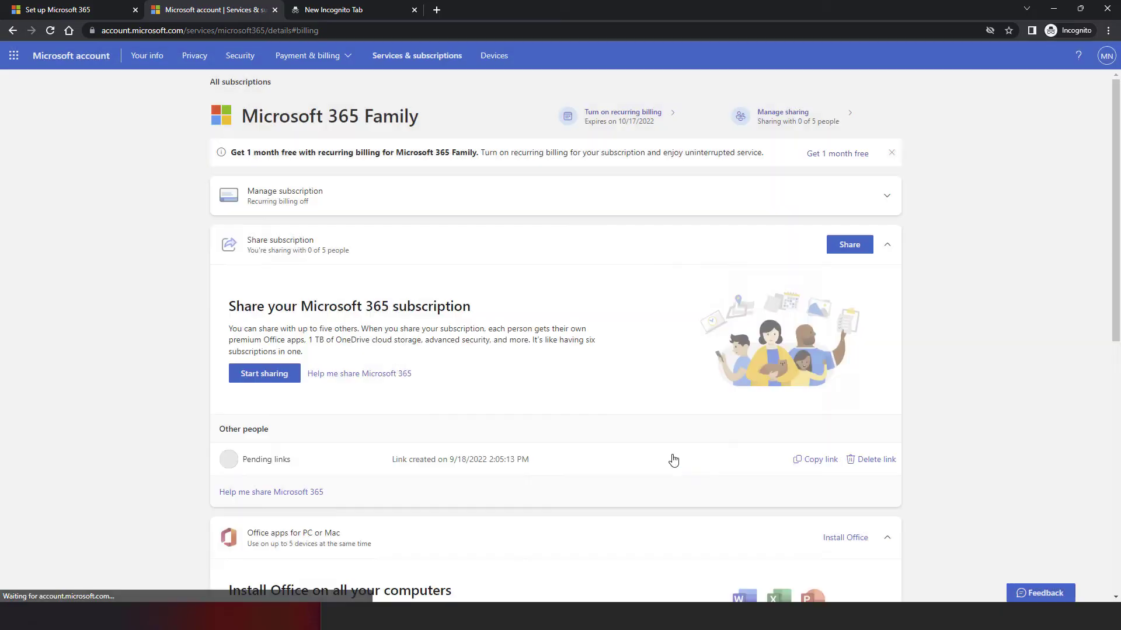
pyautogui.click(296, 378)
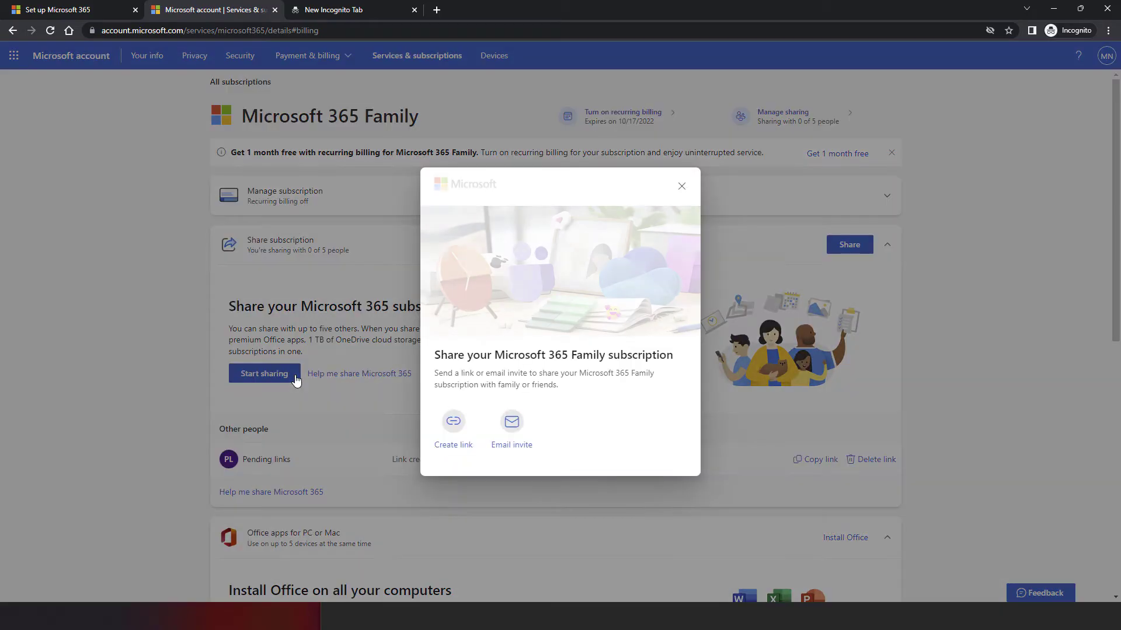
pyautogui.click(515, 428)
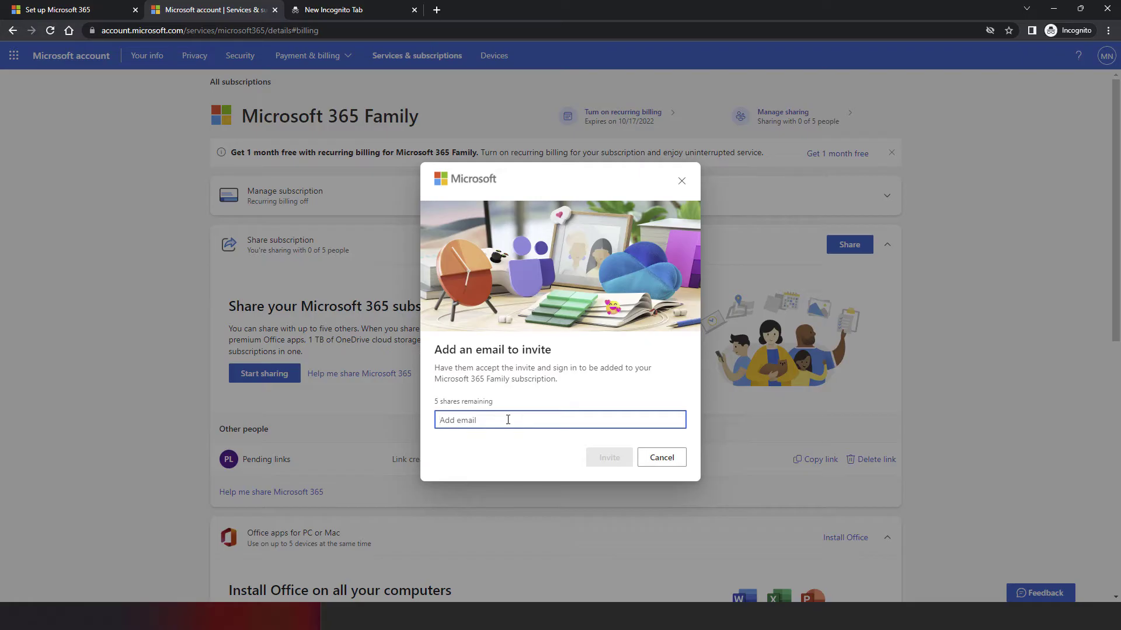
pyautogui.hotkey('ctrl', 'v')
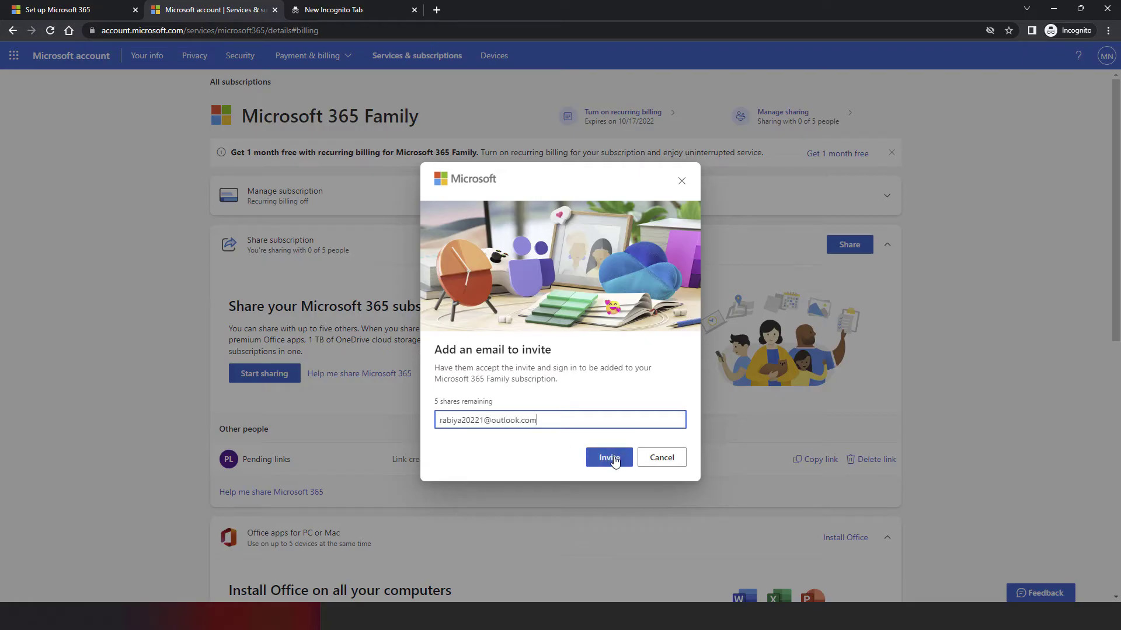
pyautogui.click(615, 461)
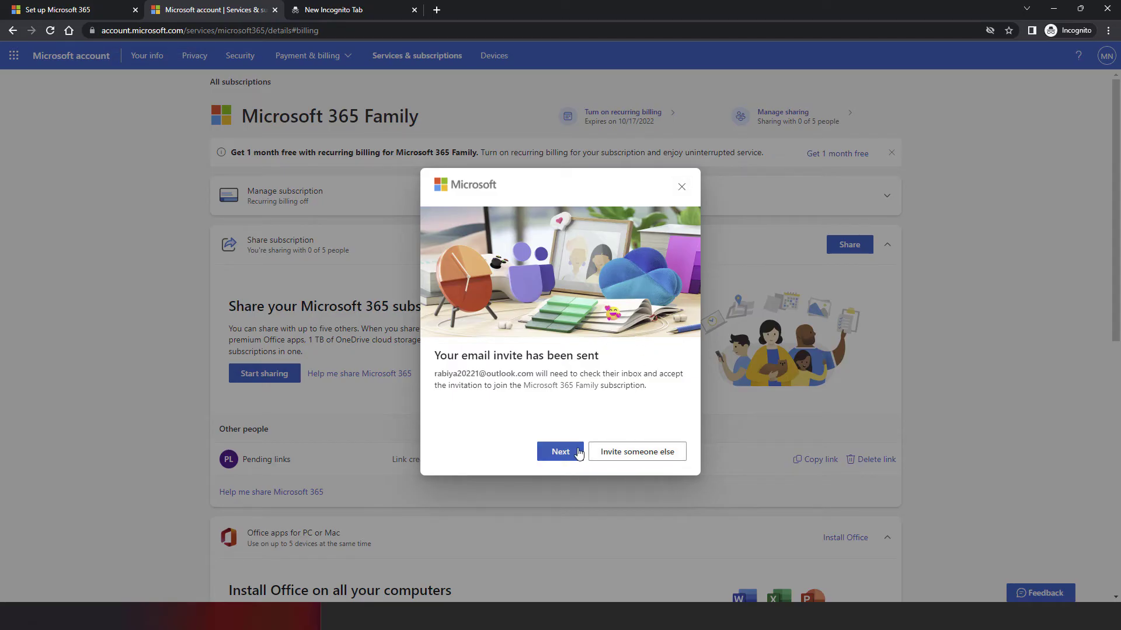
pyautogui.click(557, 452)
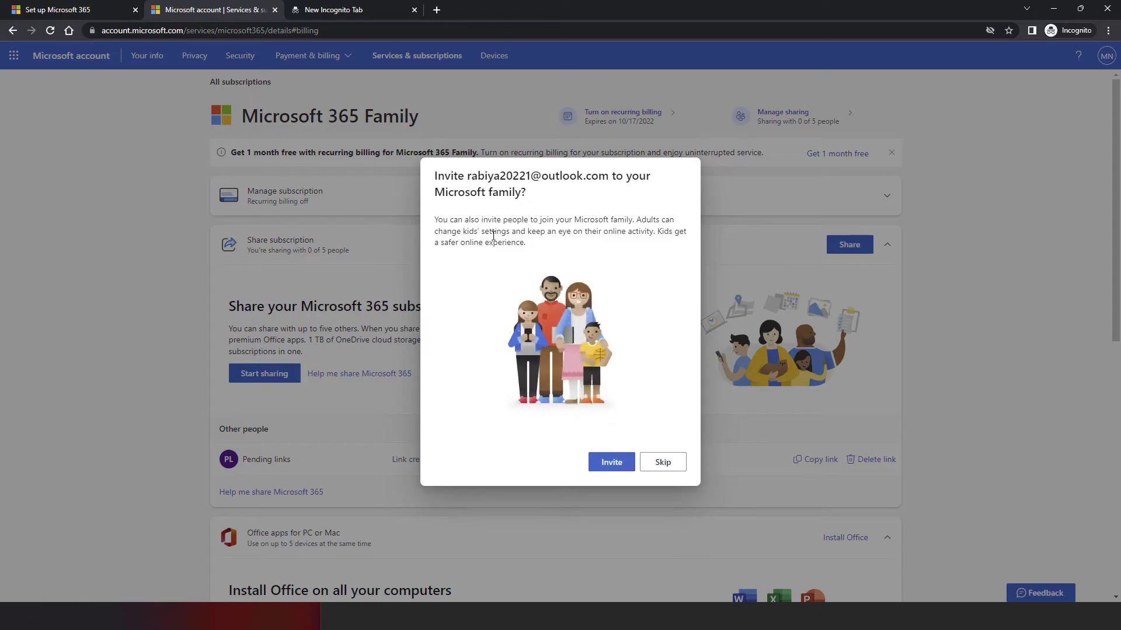
pyautogui.moveTo(582, 219); pyautogui.dragTo(669, 244)
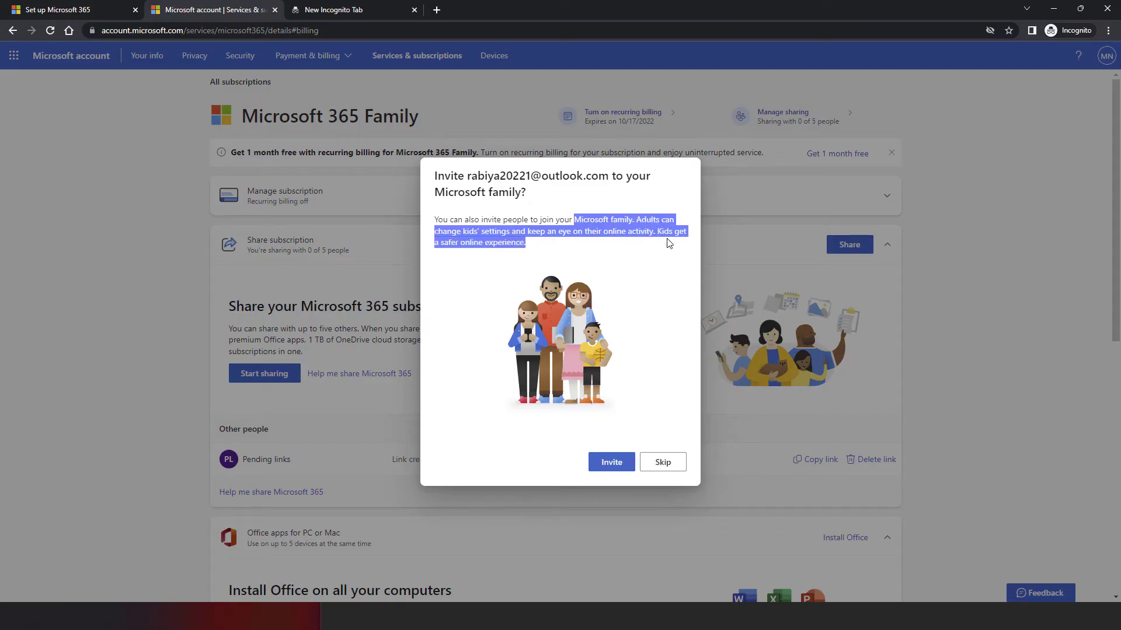
# - Skip the Microsoft family invite and switch to the recipient's Outlook inbox, closing the video ad
pyautogui.click(658, 463)
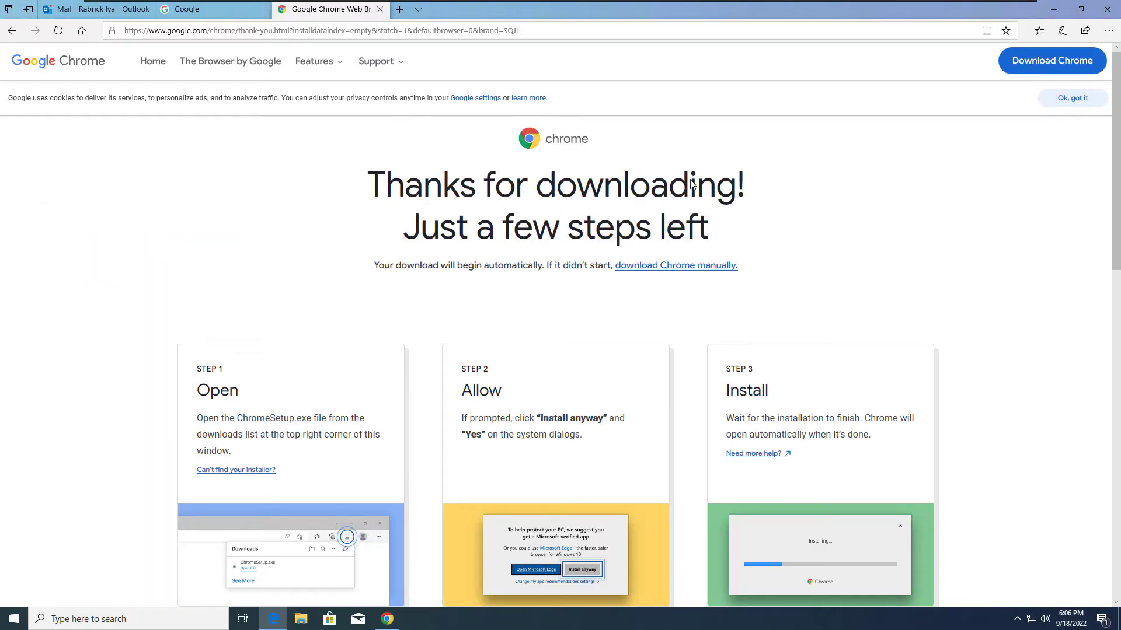
pyautogui.click(103, 13)
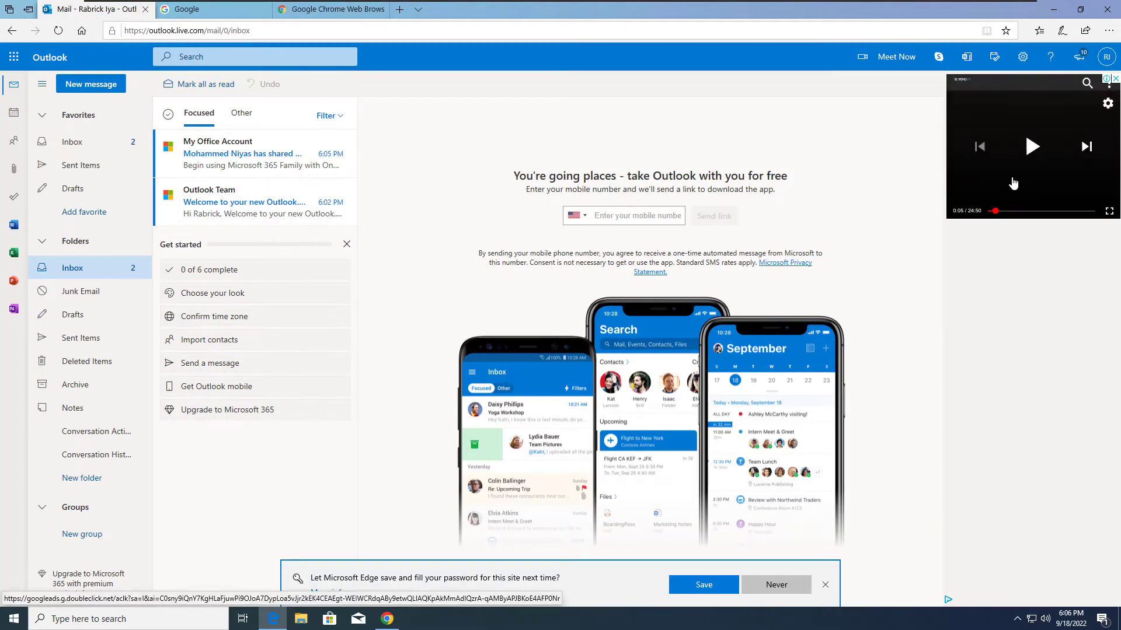
pyautogui.click(1115, 78)
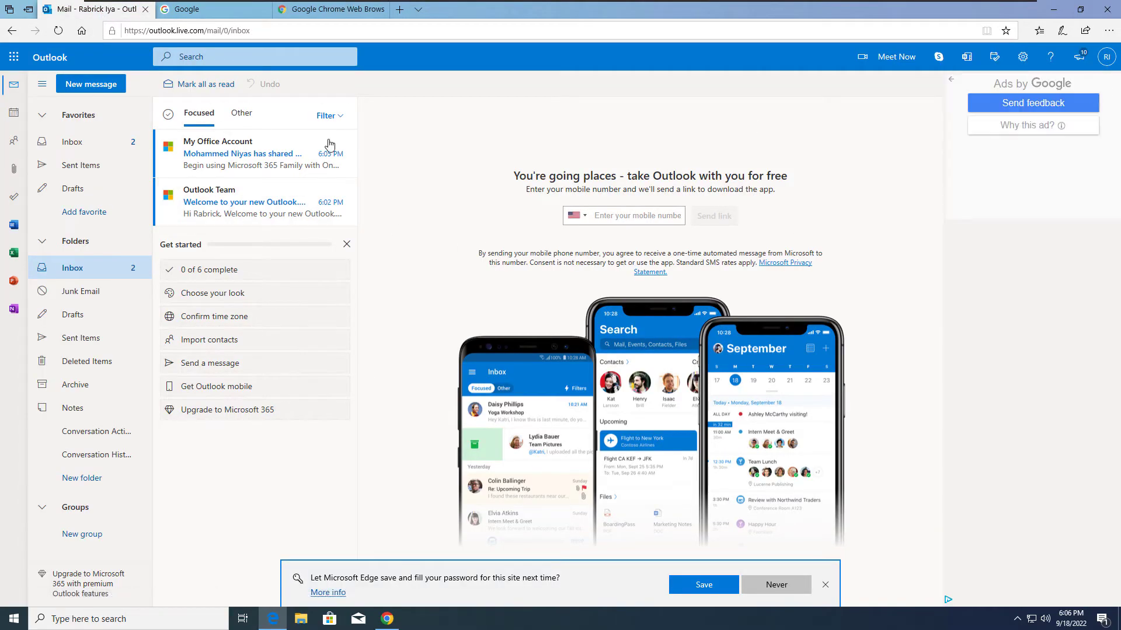
# - Open the Microsoft 365 Family invitation email and accept it
pyautogui.click(214, 157)
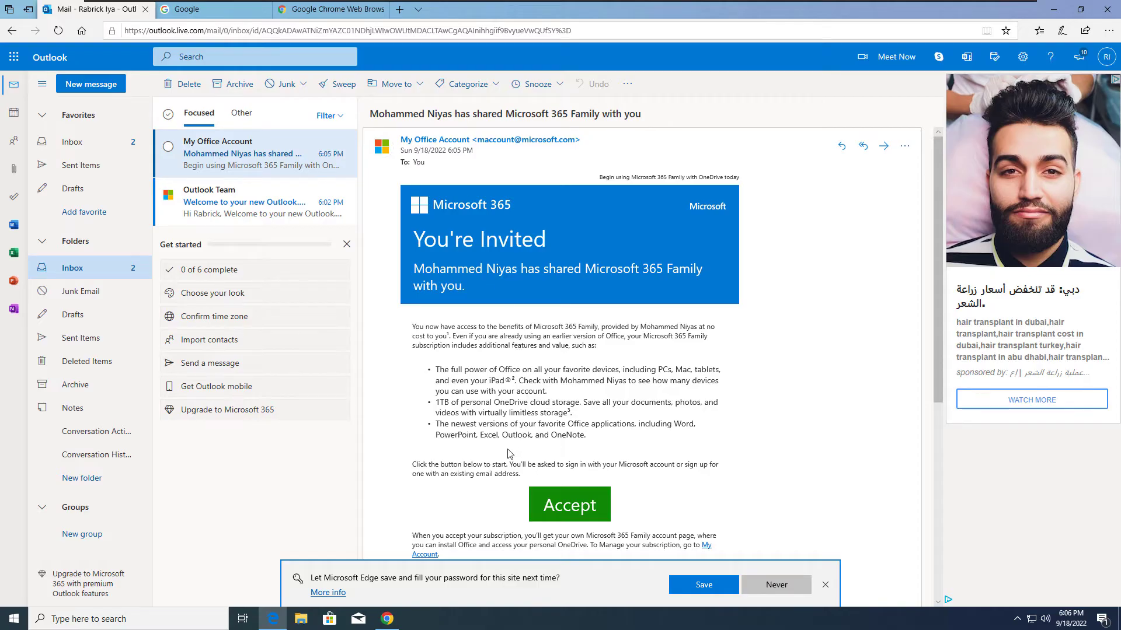
pyautogui.scroll(-1, 509, 454)
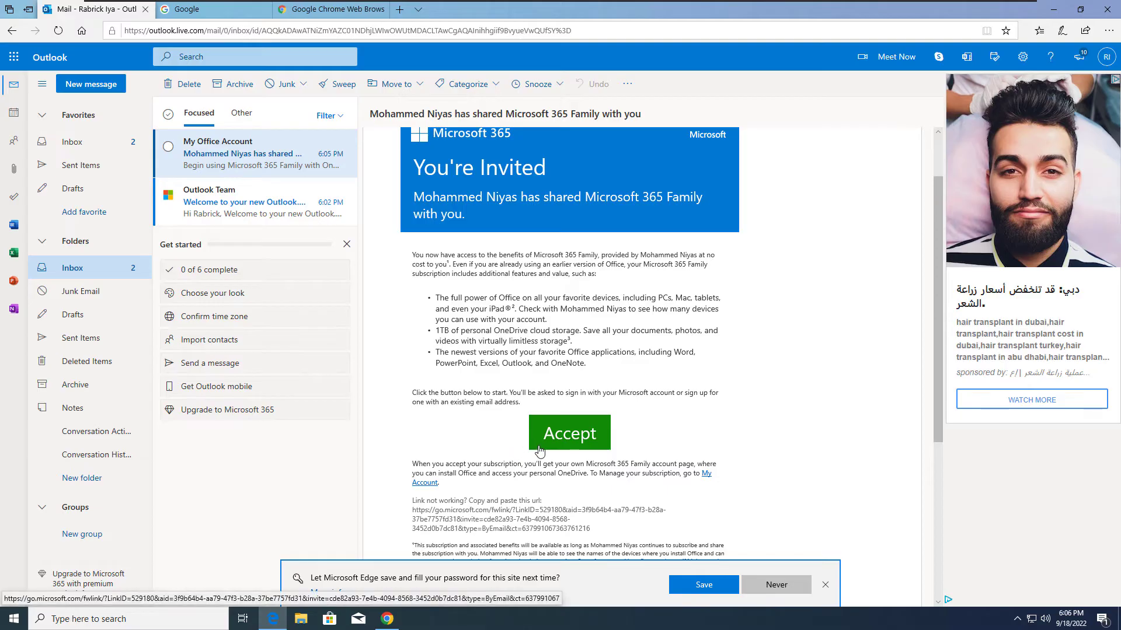
pyautogui.scroll(1, 540, 449)
pyautogui.click(569, 512)
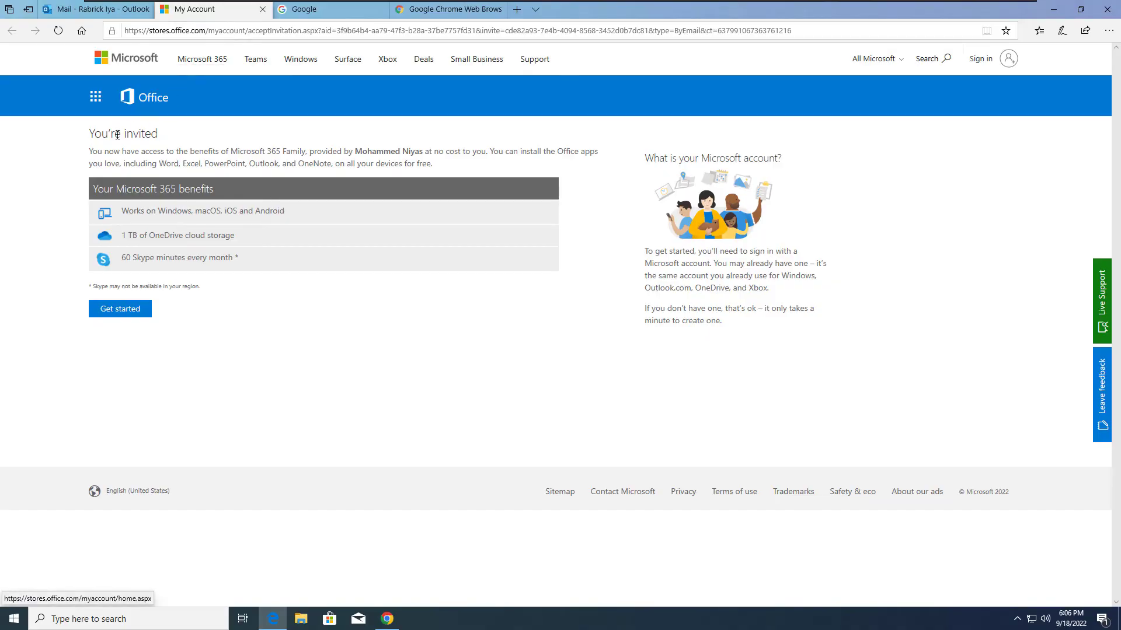
pyautogui.moveTo(90, 133); pyautogui.dragTo(167, 137)
# - Review the listed benefits (OneDrive storage, Skype minutes) and continue with Get started to sign in as the recipient
pyautogui.click(229, 346)
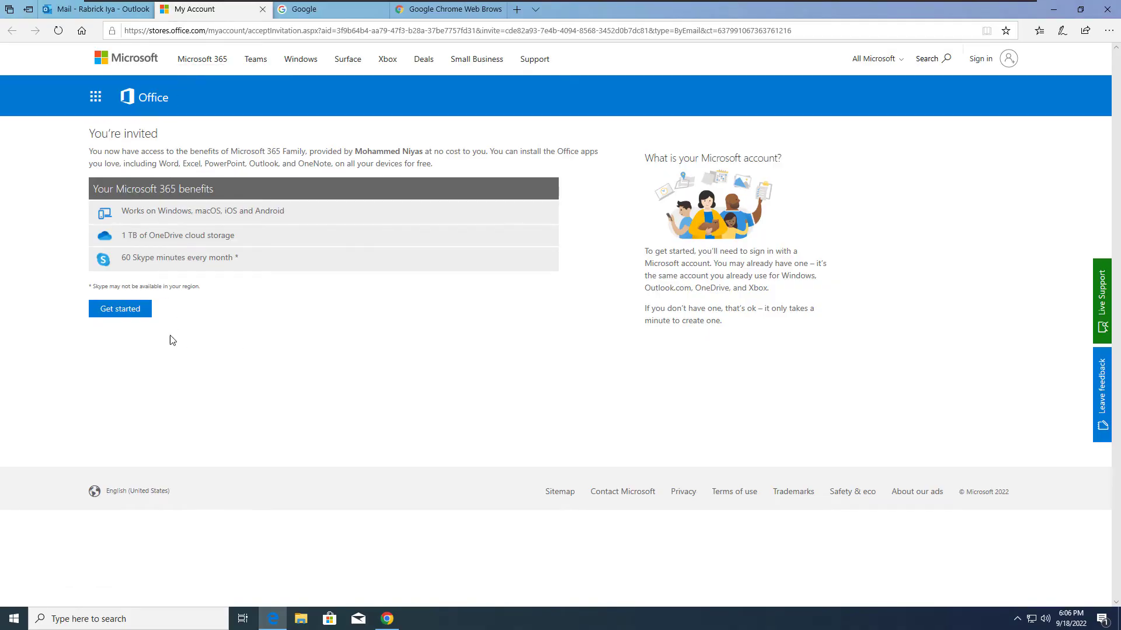
pyautogui.click(137, 314)
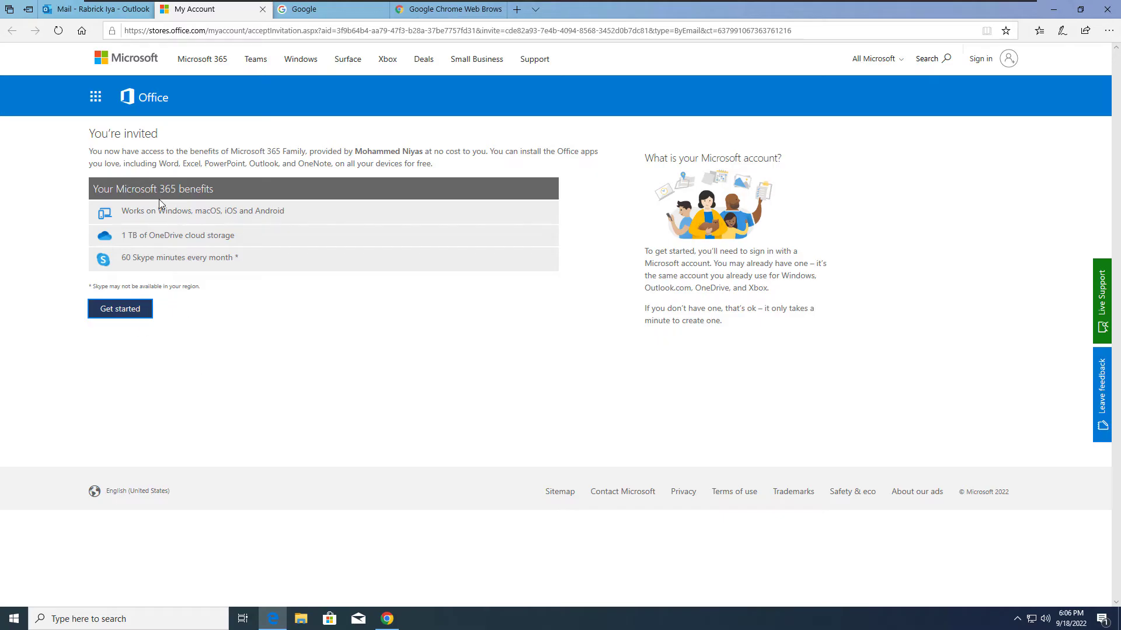
pyautogui.moveTo(143, 210); pyautogui.dragTo(280, 215)
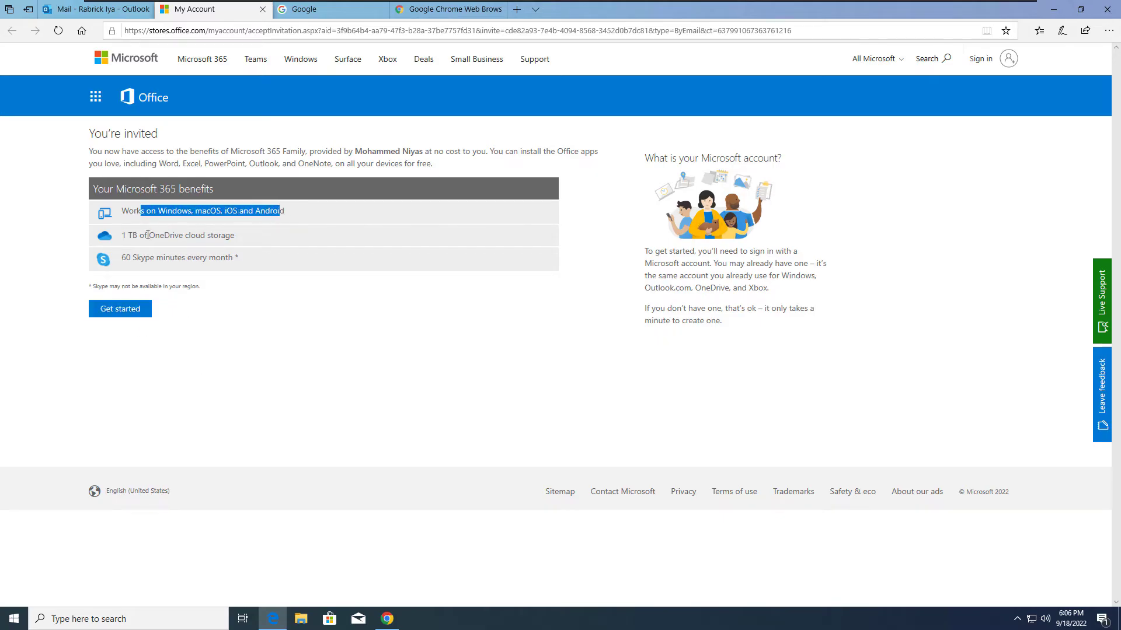
pyautogui.moveTo(147, 235); pyautogui.dragTo(229, 241)
pyautogui.moveTo(137, 257); pyautogui.dragTo(230, 256)
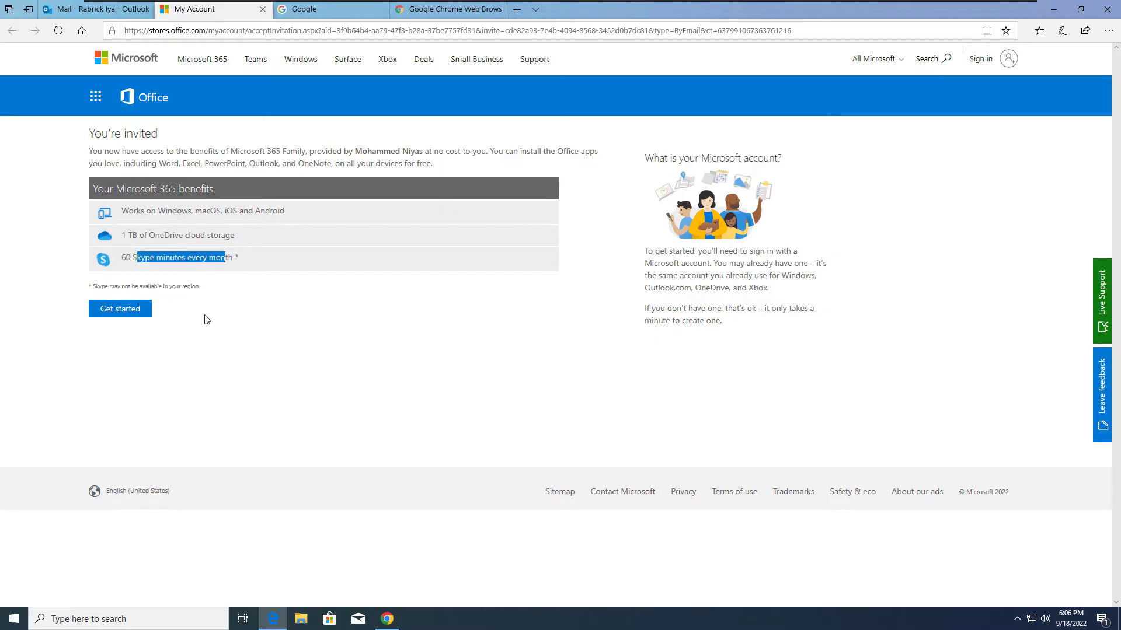
pyautogui.click(127, 315)
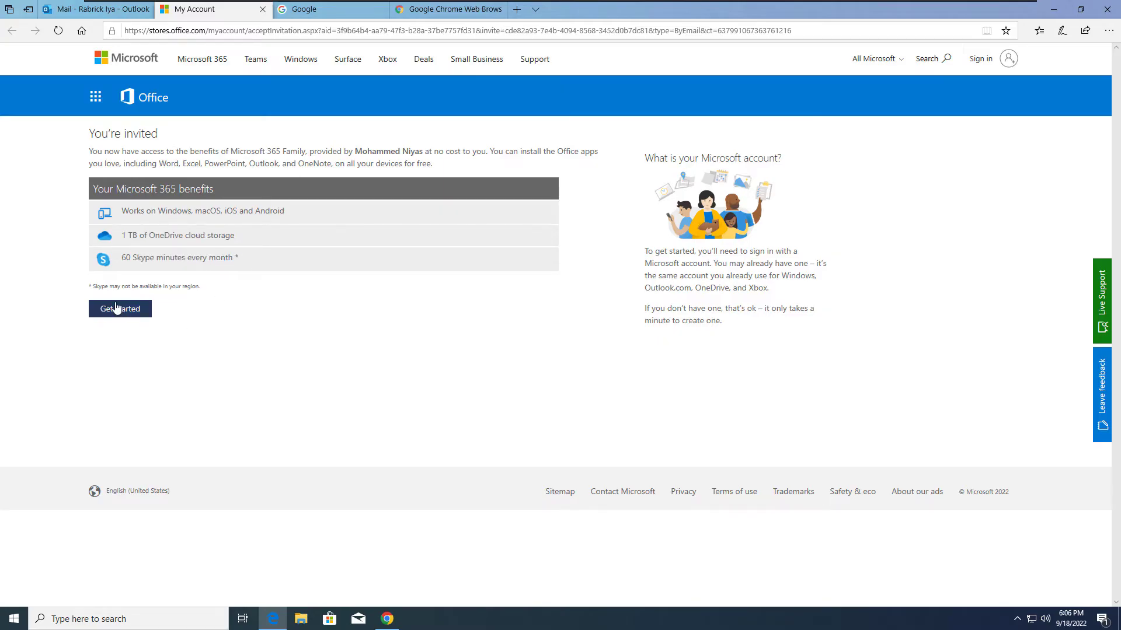
pyautogui.moveTo(88, 288); pyautogui.dragTo(181, 305)
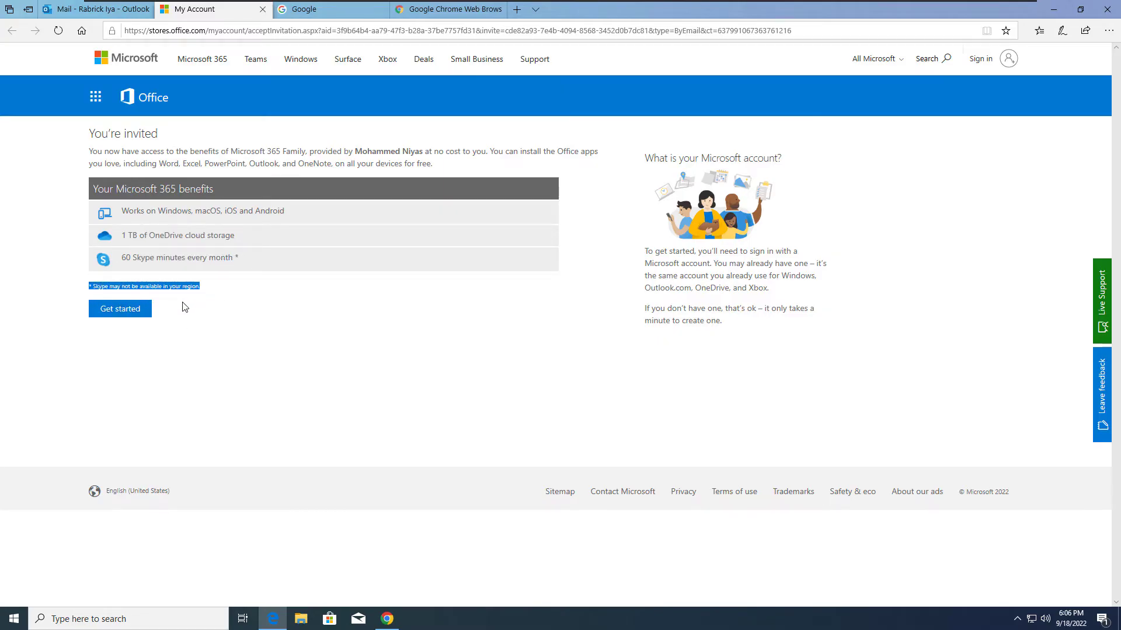
pyautogui.click(128, 315)
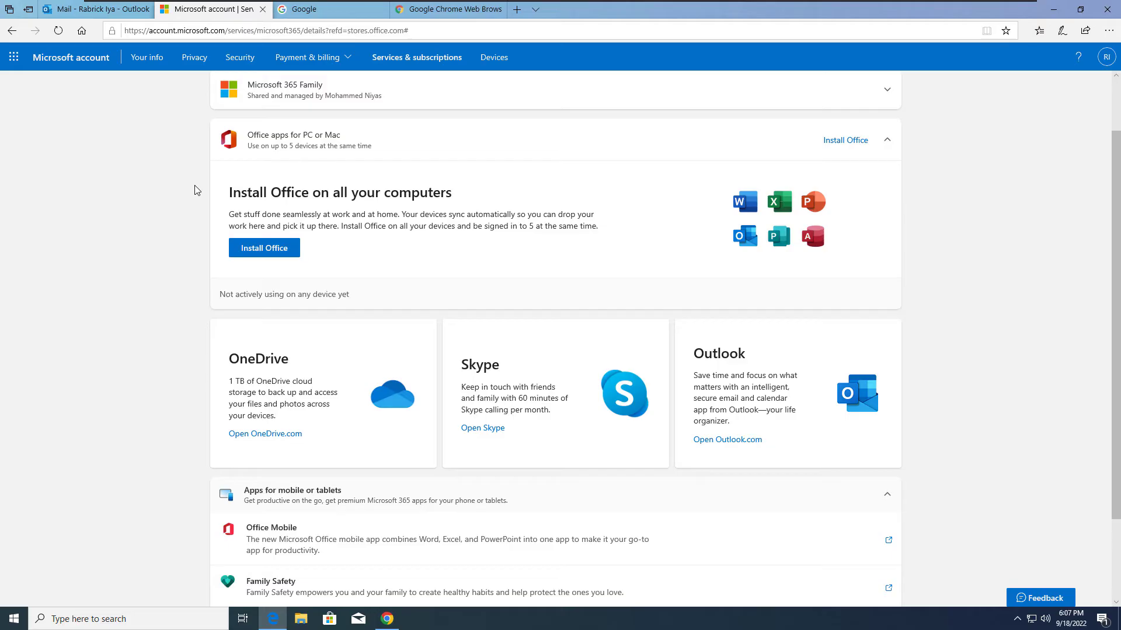
# - Expand the shared Microsoft 365 Family entry, view Install Office options, and cancel the download
pyautogui.scroll(1, 365, 240)
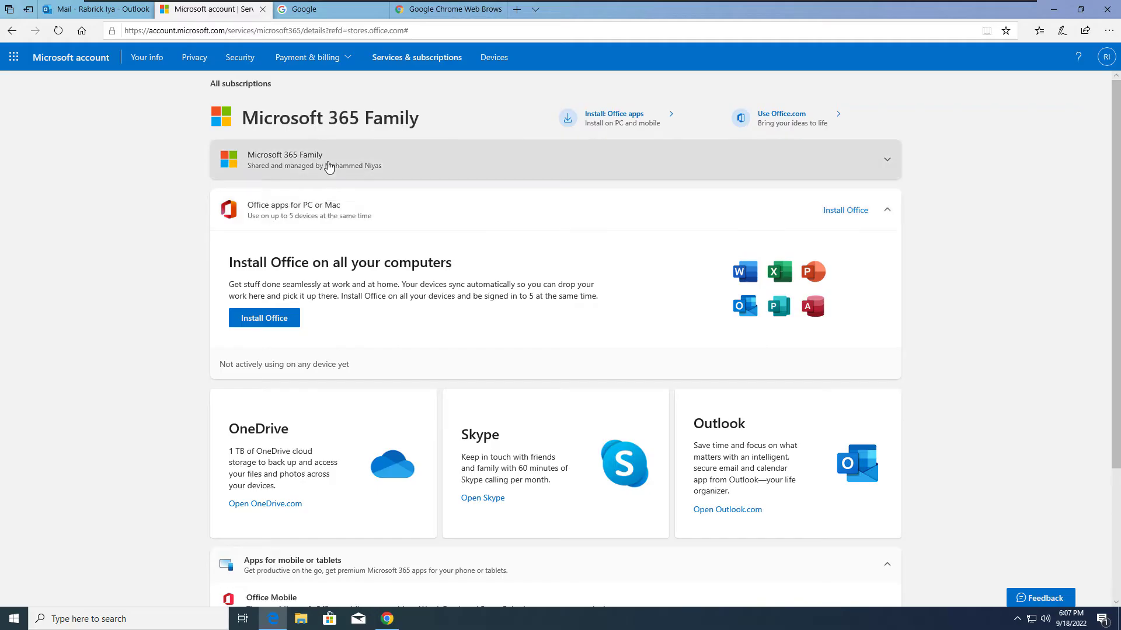
pyautogui.click(327, 167)
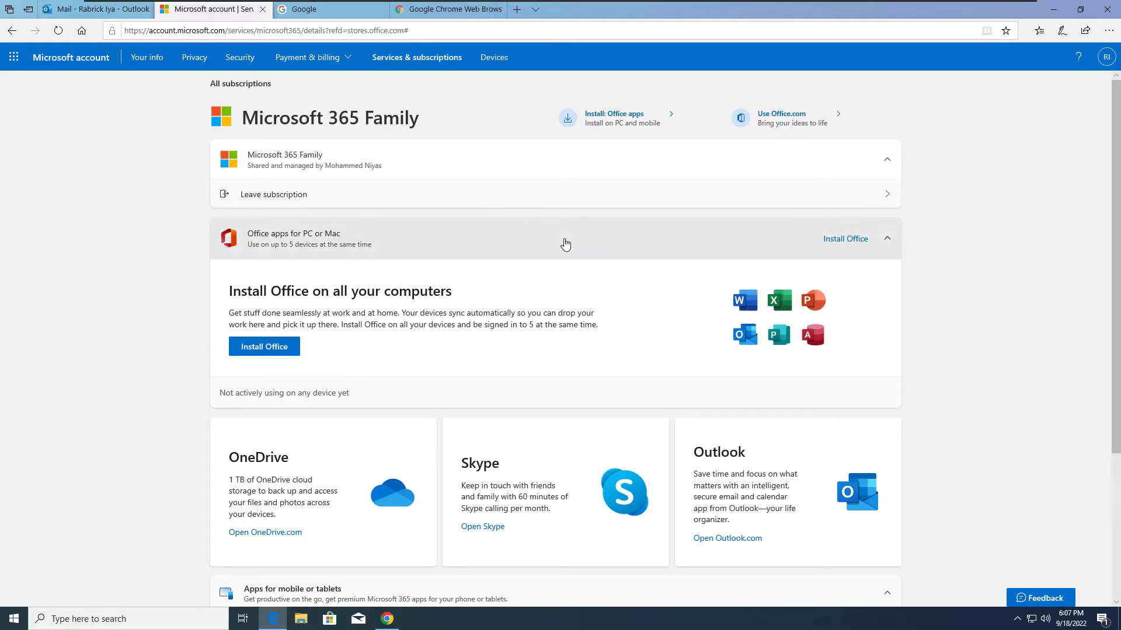
pyautogui.scroll(-3, 245, 199)
pyautogui.moveTo(232, 129); pyautogui.dragTo(459, 117)
pyautogui.click(500, 161)
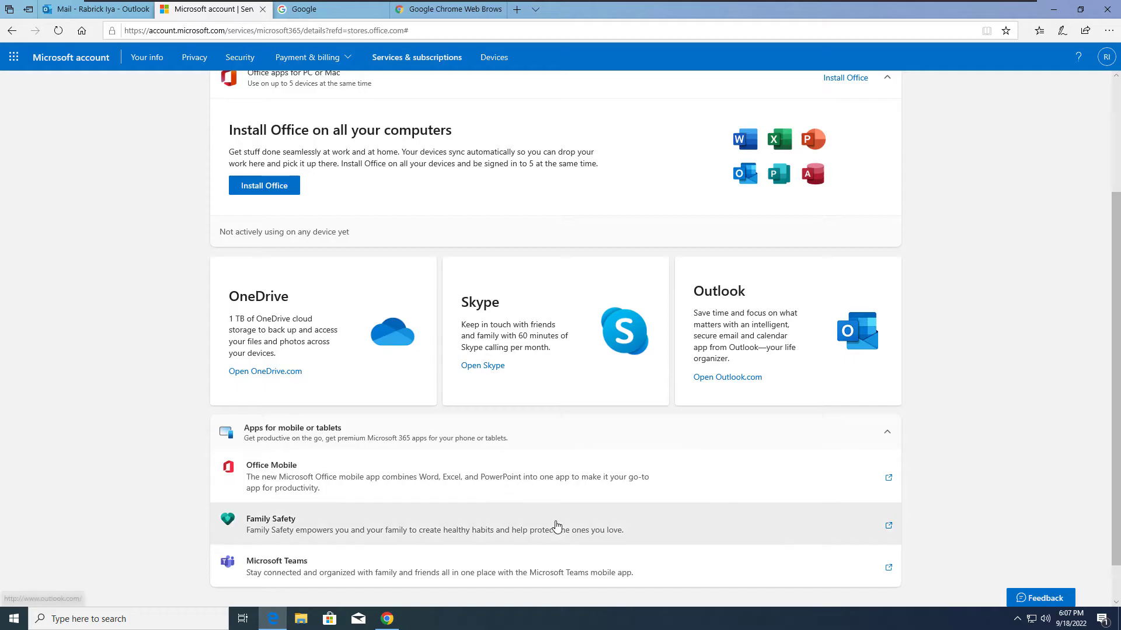
pyautogui.scroll(3, 383, 413)
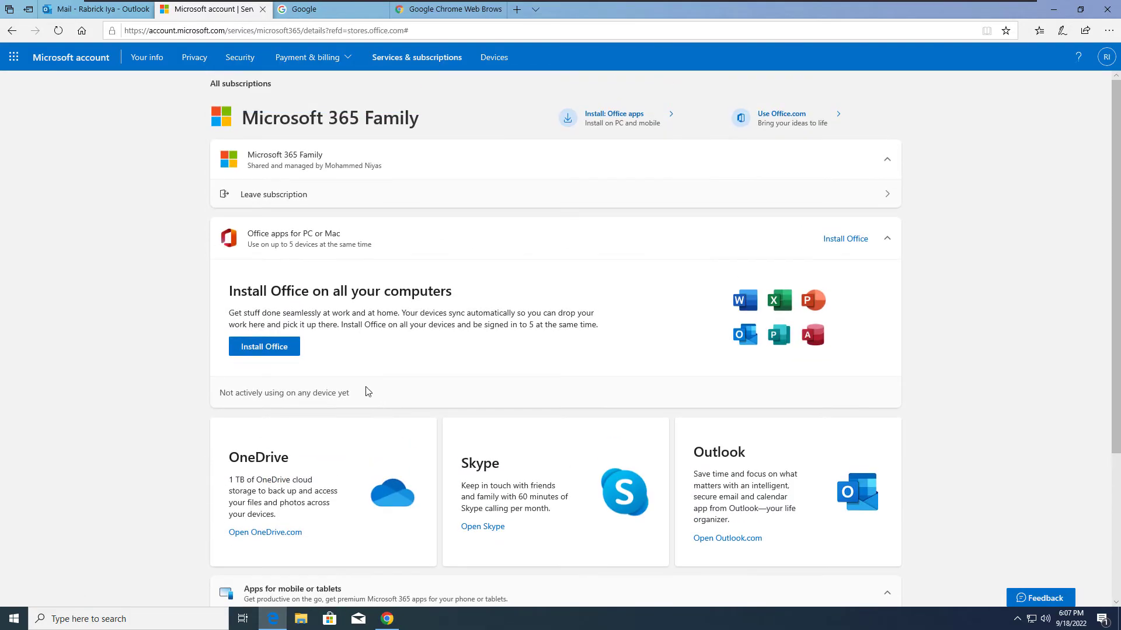
pyautogui.click(281, 353)
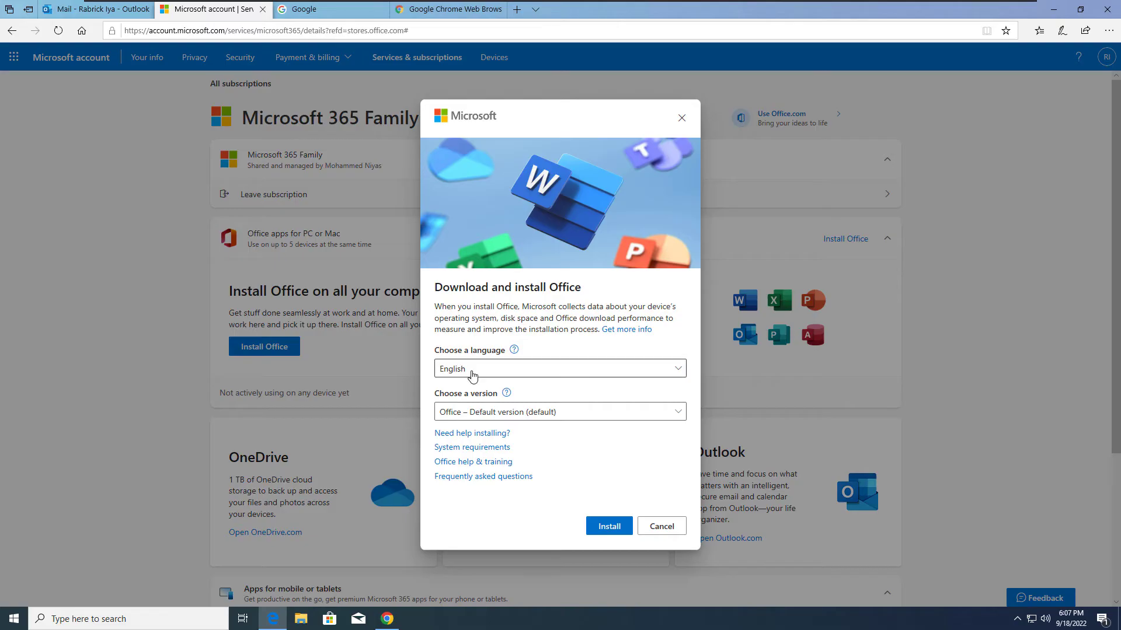
pyautogui.click(670, 529)
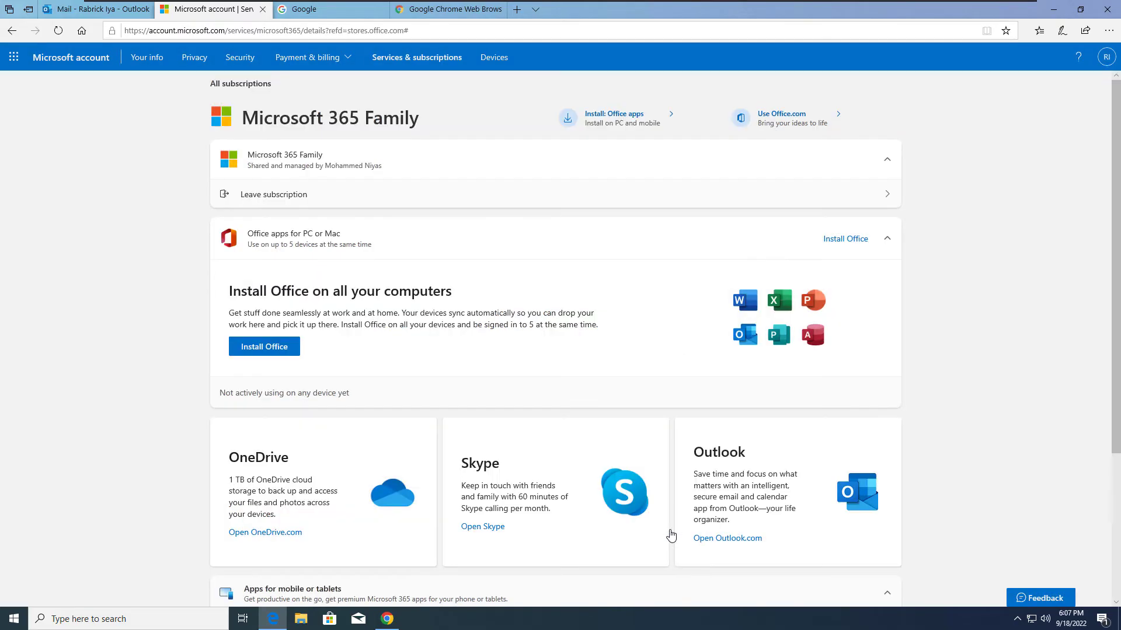
# - Open the invitee's OneDrive My files in a new tab, dismiss the 'Let's get you started' tour, and return to Outlook
pyautogui.click(280, 537)
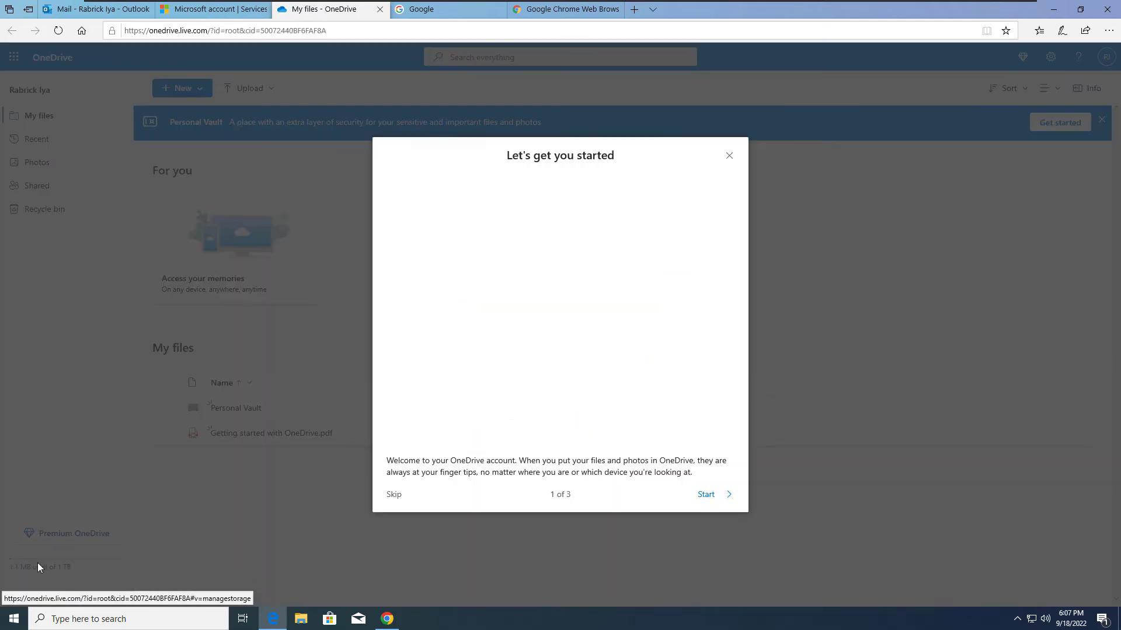
pyautogui.click(729, 155)
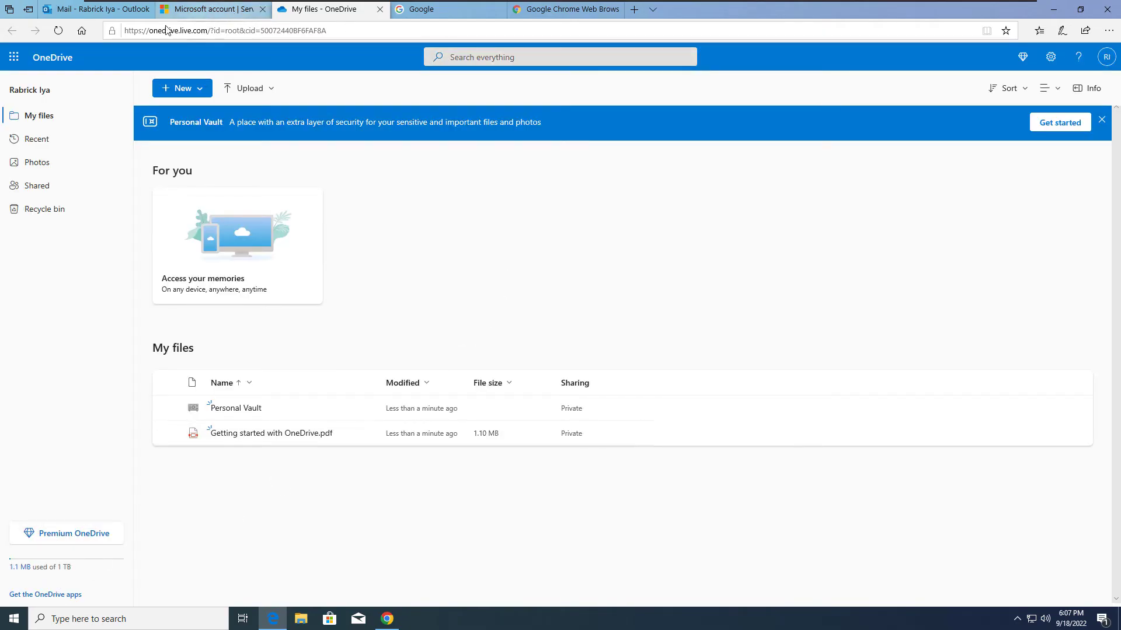
pyautogui.click(201, 9)
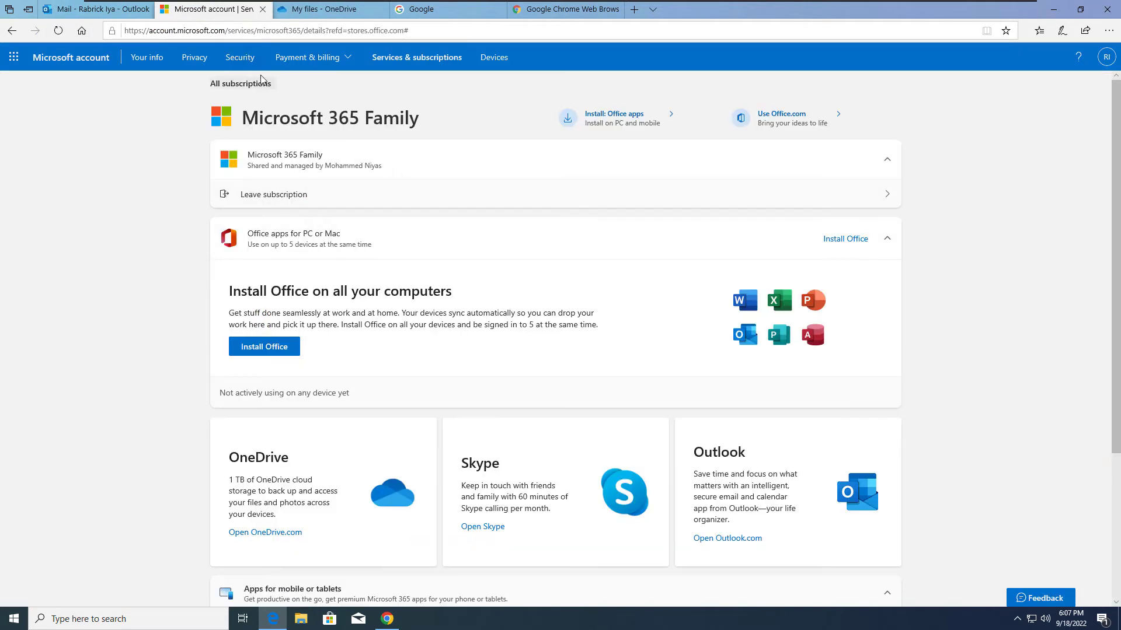
pyautogui.click(95, 11)
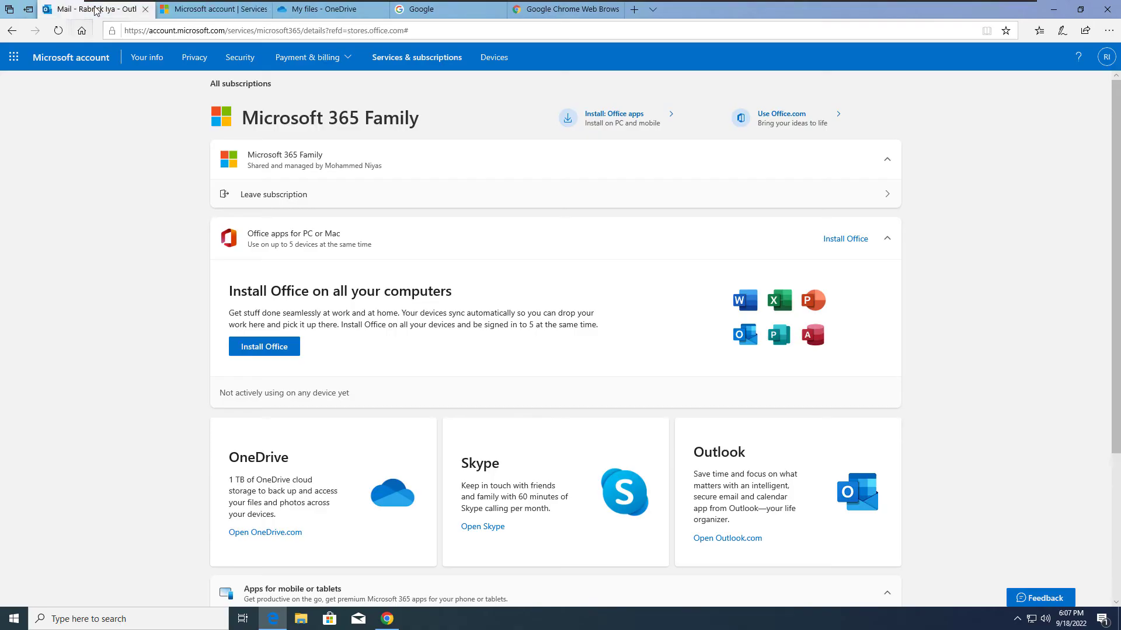
pyautogui.click(1105, 61)
pyautogui.click(1053, 151)
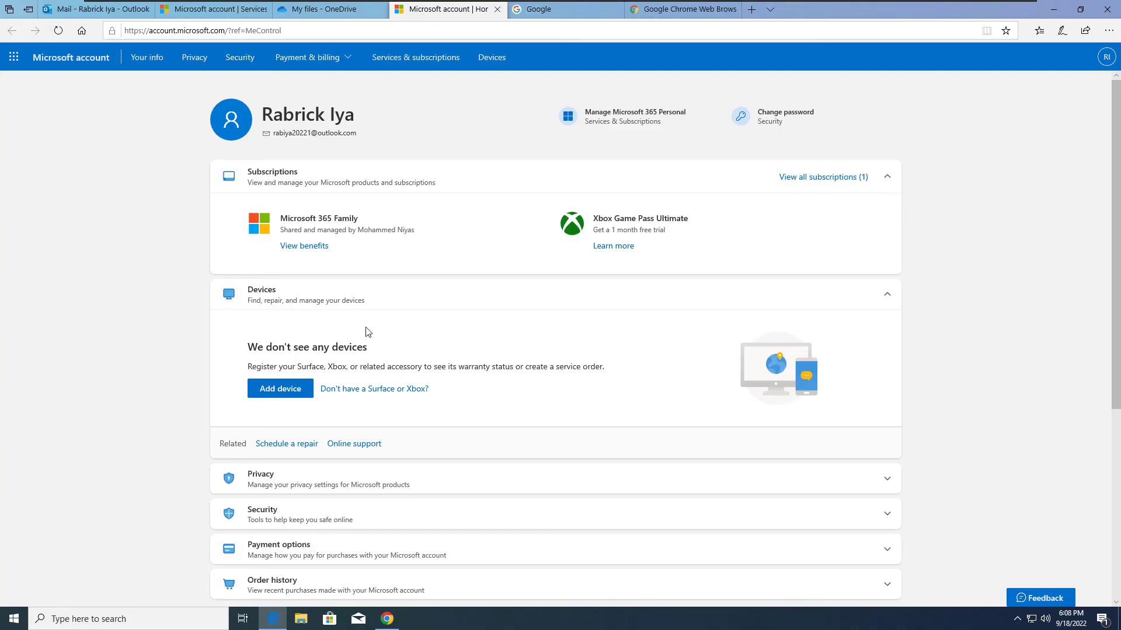
pyautogui.scroll(-1, 344, 409)
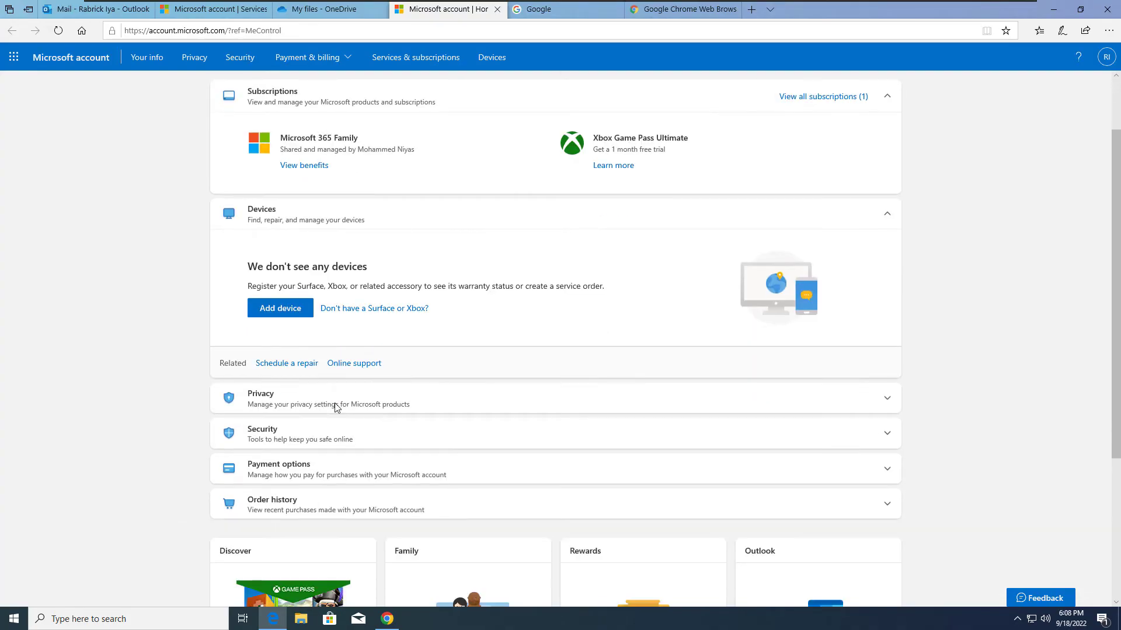
pyautogui.hotkey('ctrl', '2')
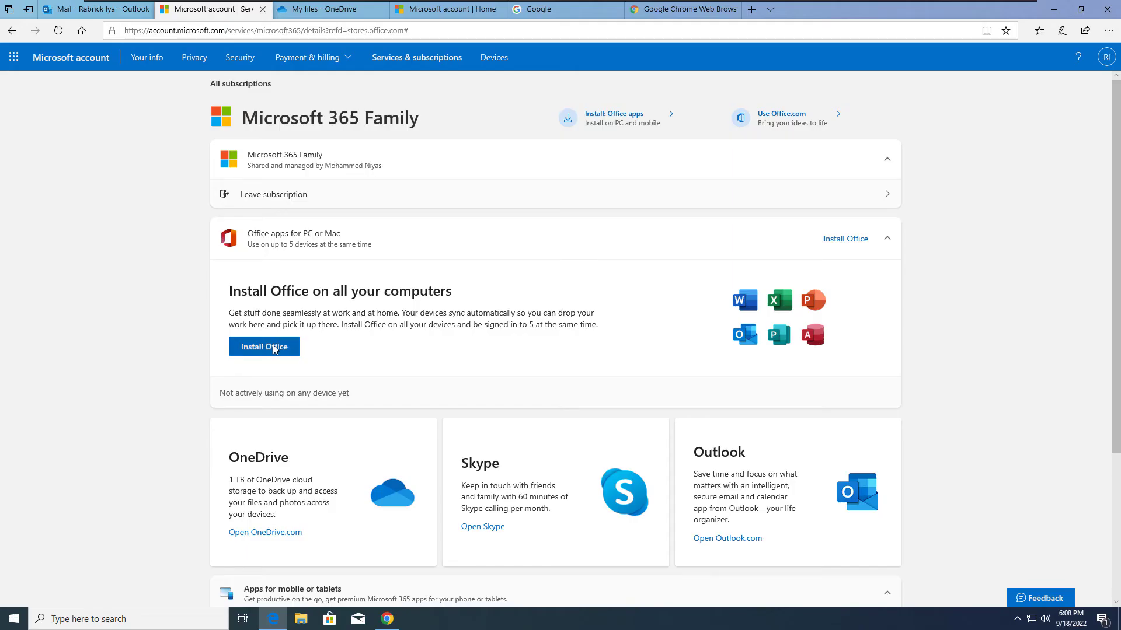
# - Install Office in English with the default version and run the downloaded OfficeSetup.exe
pyautogui.click(272, 347)
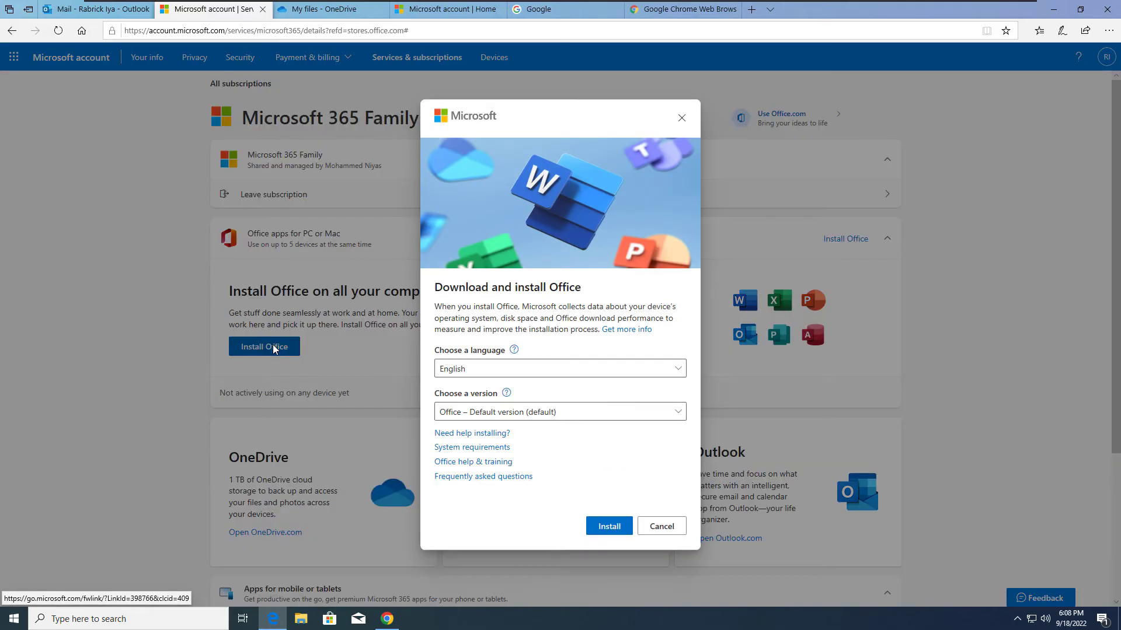
pyautogui.click(458, 366)
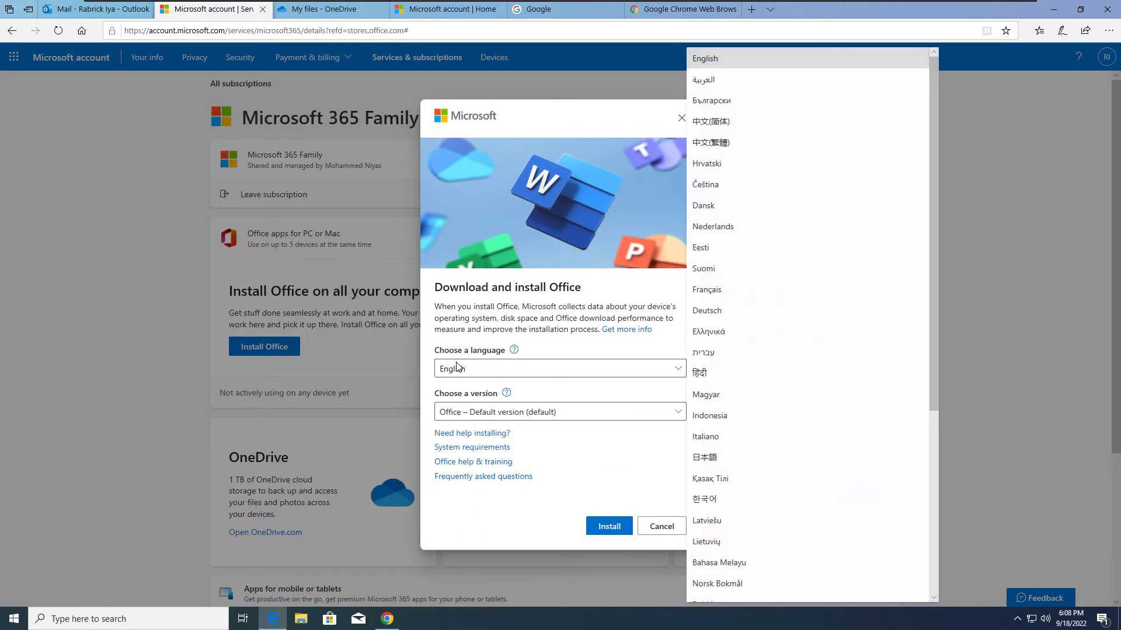
pyautogui.click(467, 372)
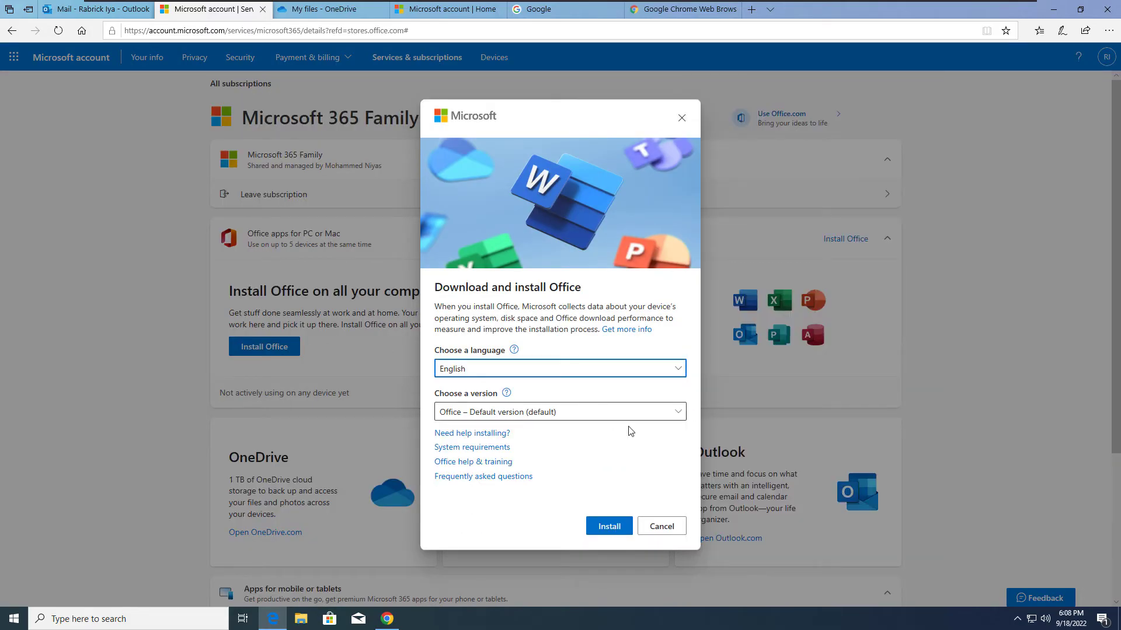
pyautogui.click(612, 528)
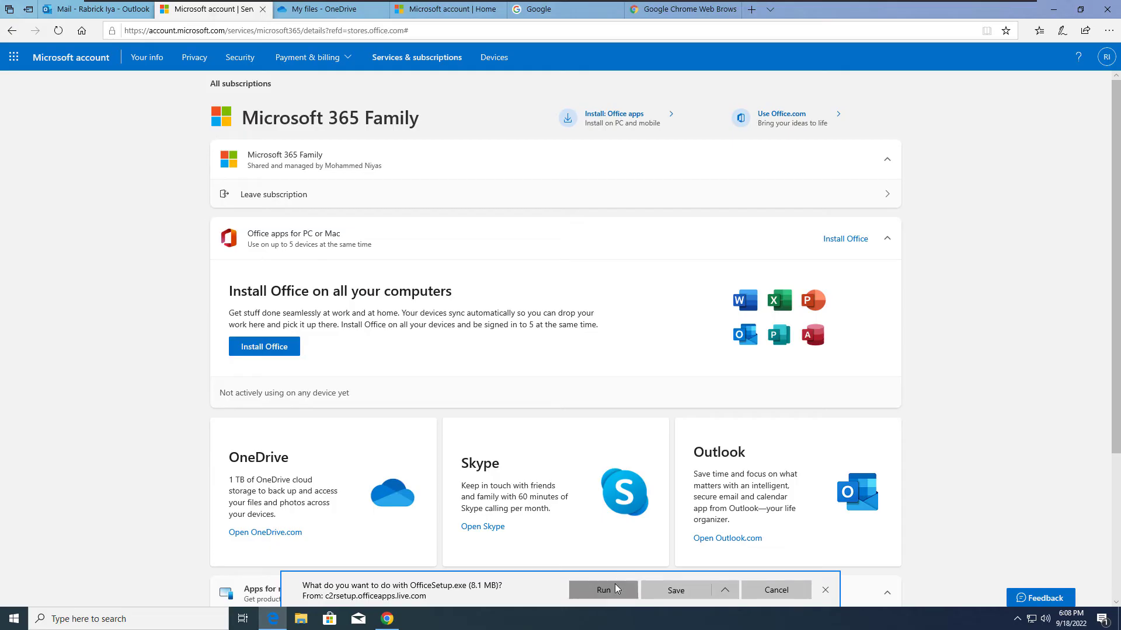
pyautogui.click(615, 583)
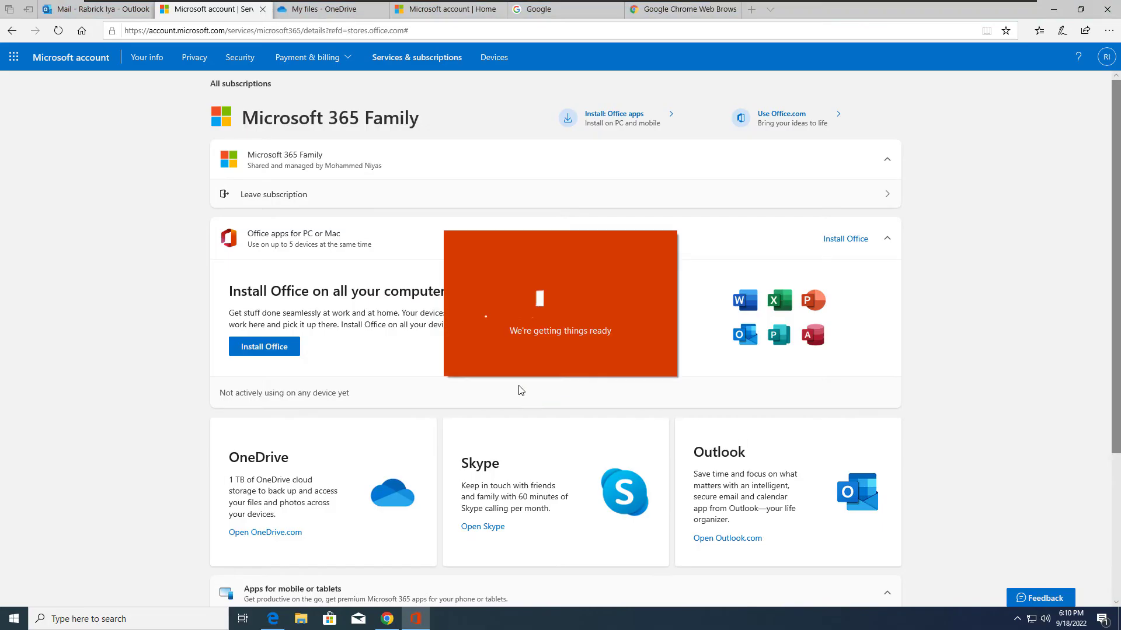
# - Let Office setup finish installing and close the 'Office is installed now' message
pyautogui.click(1017, 619)
pyautogui.click(757, 624)
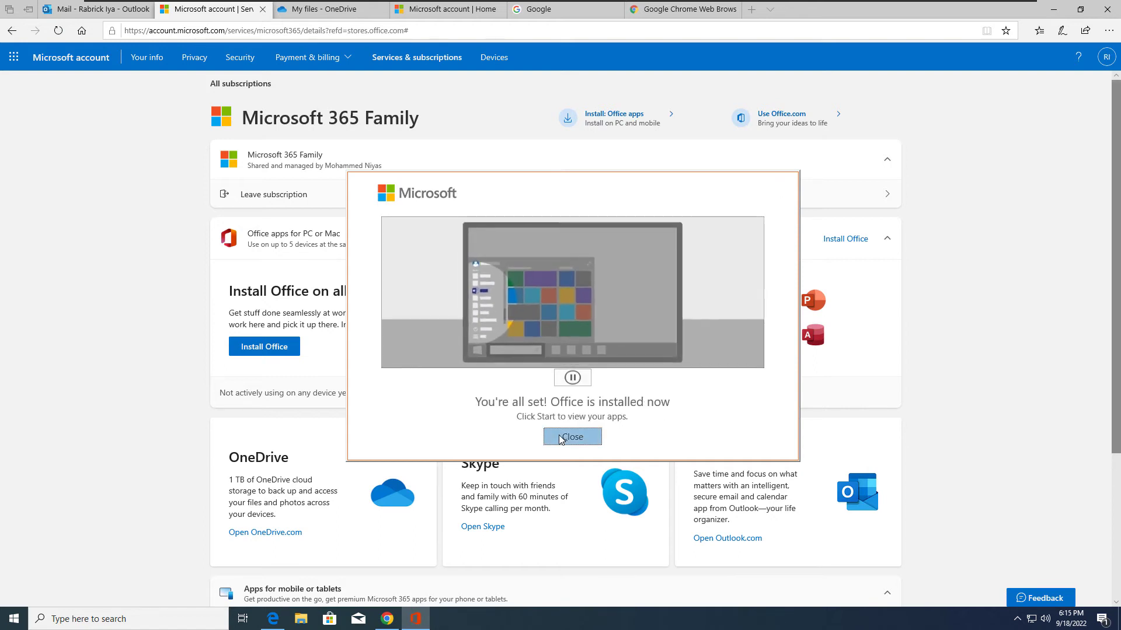
pyautogui.click(559, 438)
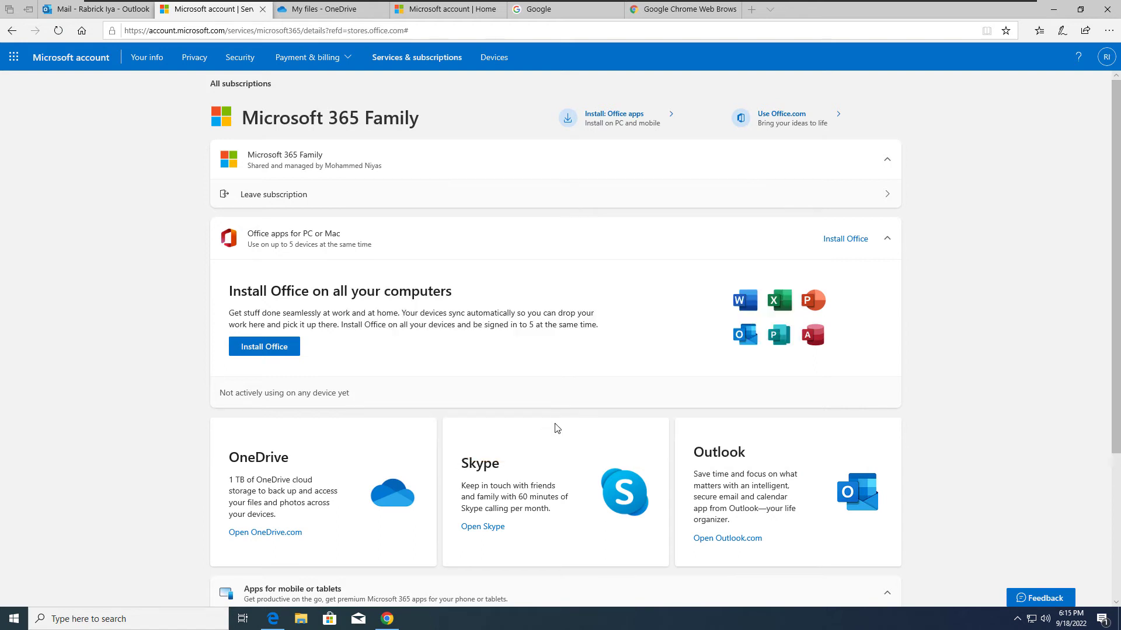
# - Launch the new Office app from Start and begin signing in with a personal Microsoft account
pyautogui.click(16, 623)
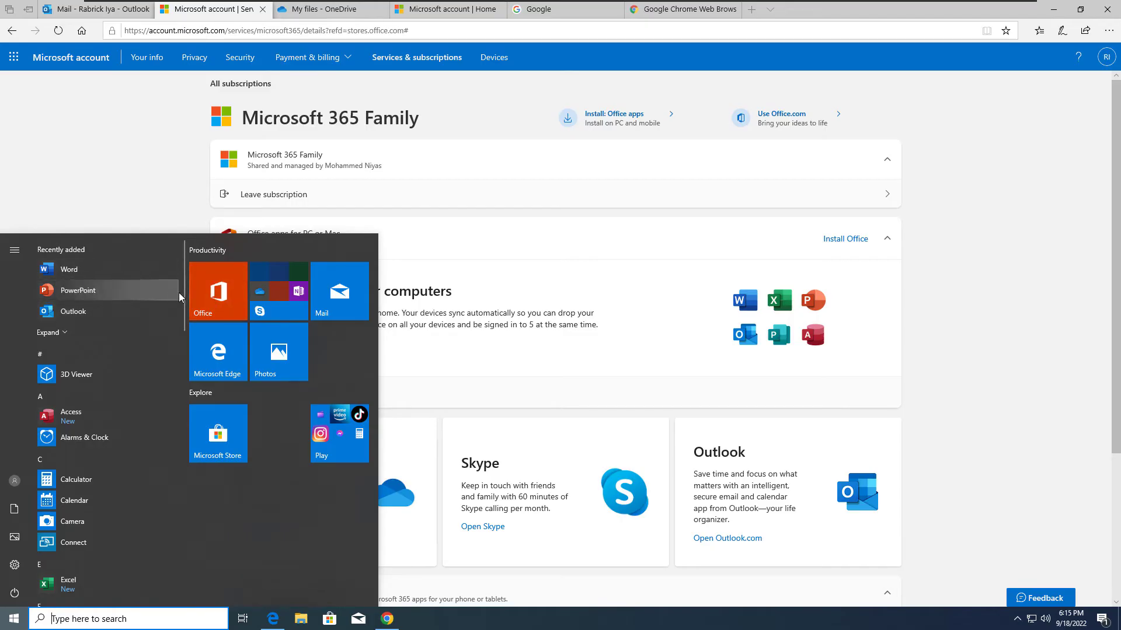
pyautogui.click(237, 296)
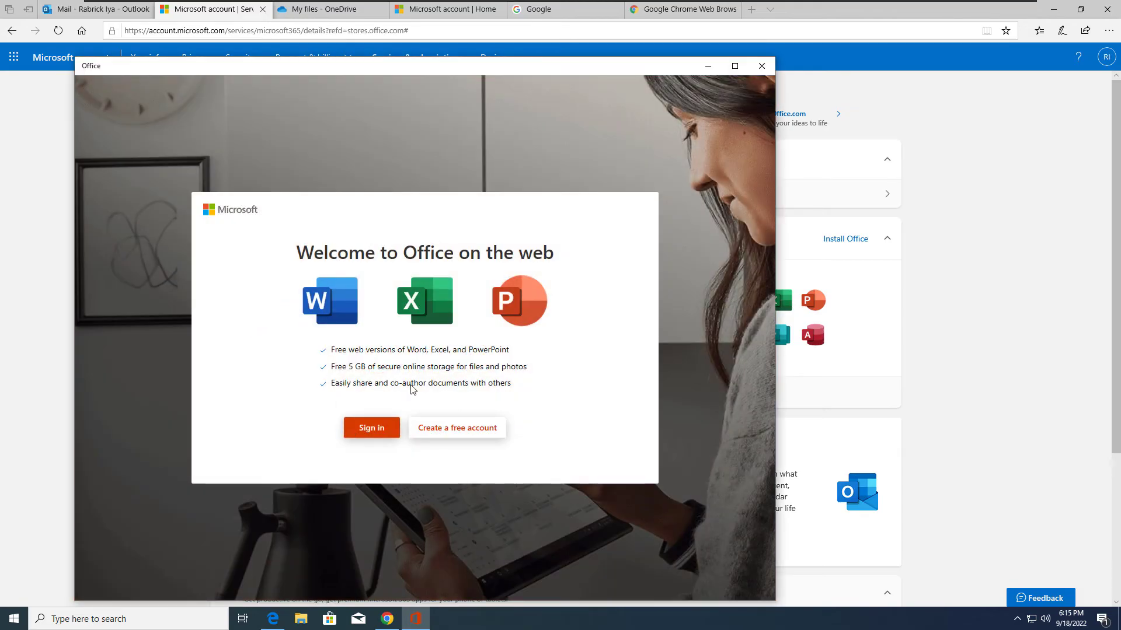
pyautogui.click(369, 429)
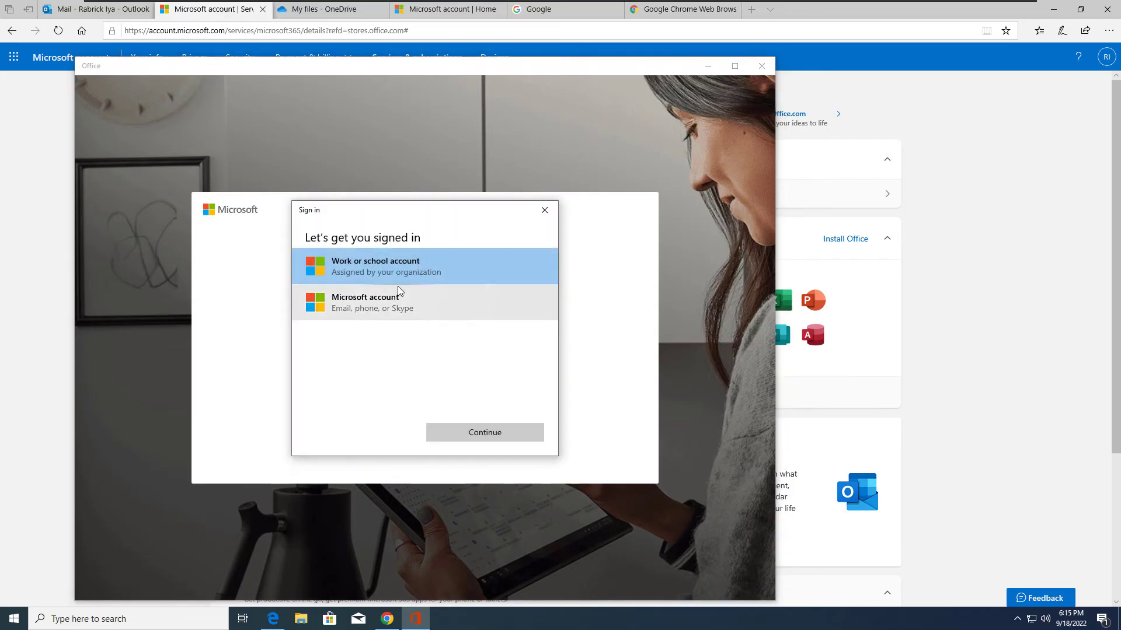
pyautogui.click(406, 297)
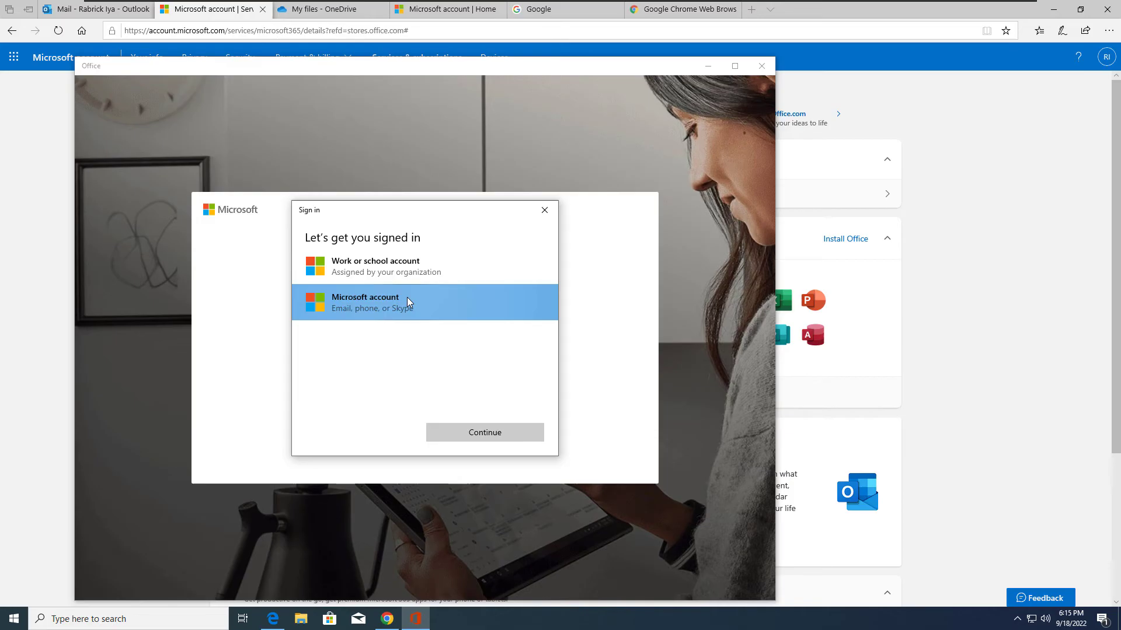
pyautogui.click(450, 438)
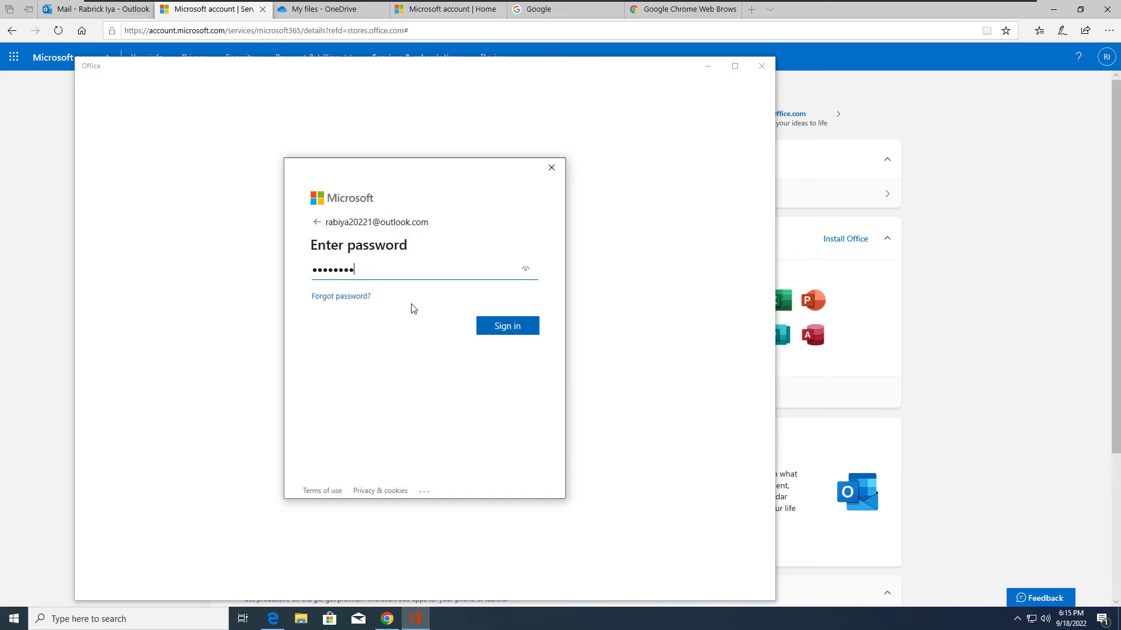
# - Submit the account password, allow the account across the device, and finish the Office welcome carousel
pyautogui.press('Return')
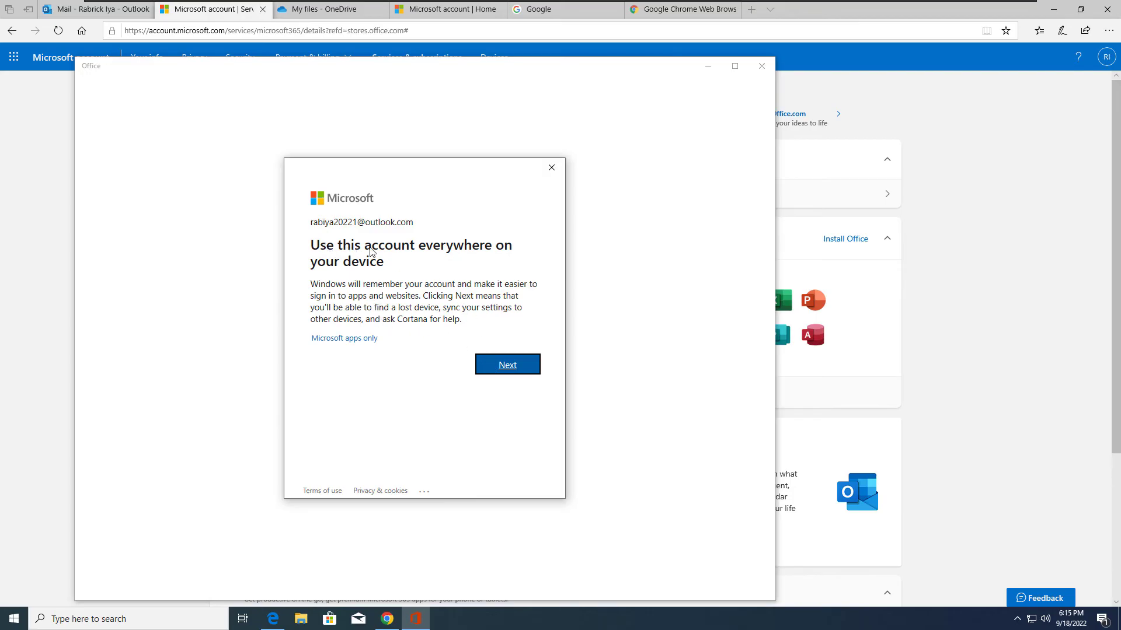
pyautogui.click(483, 366)
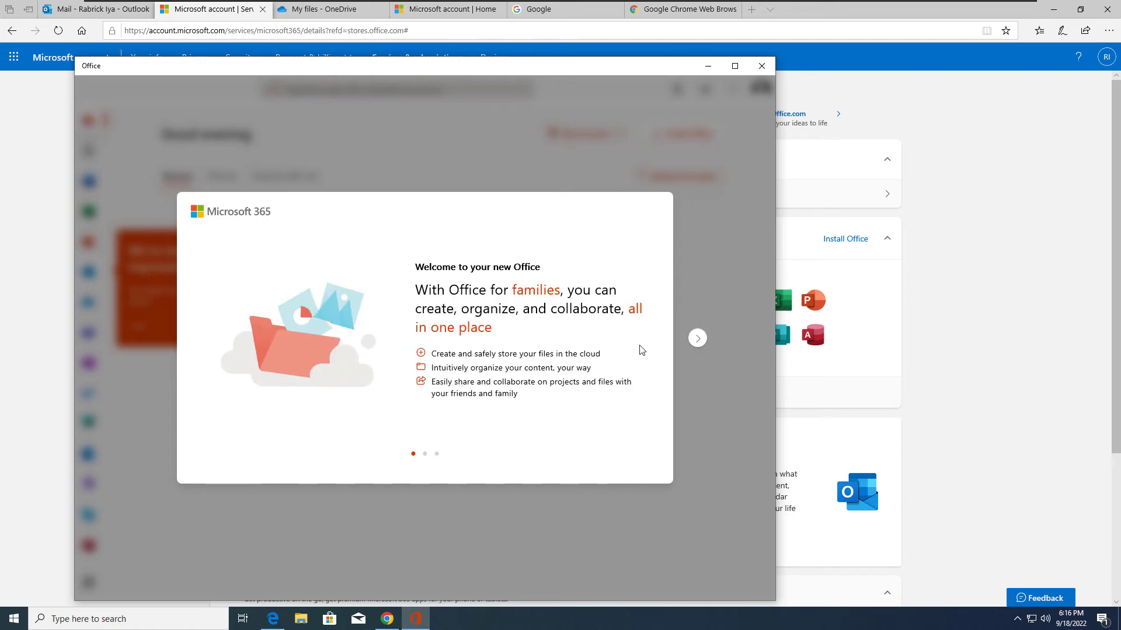
pyautogui.click(697, 339)
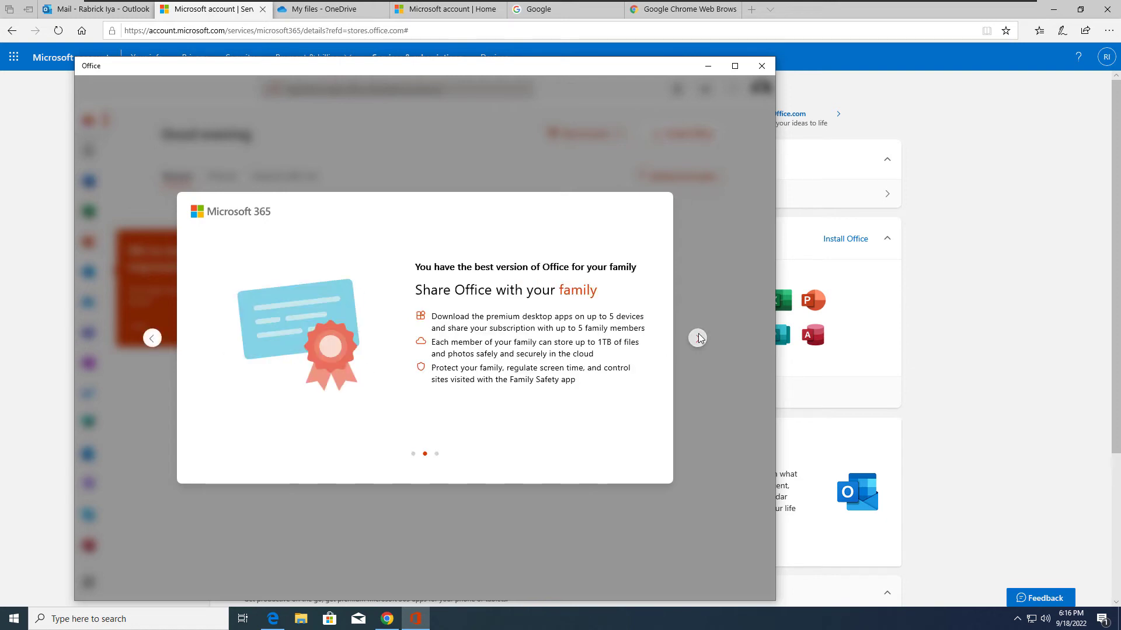
pyautogui.click(698, 338)
pyautogui.click(698, 338)
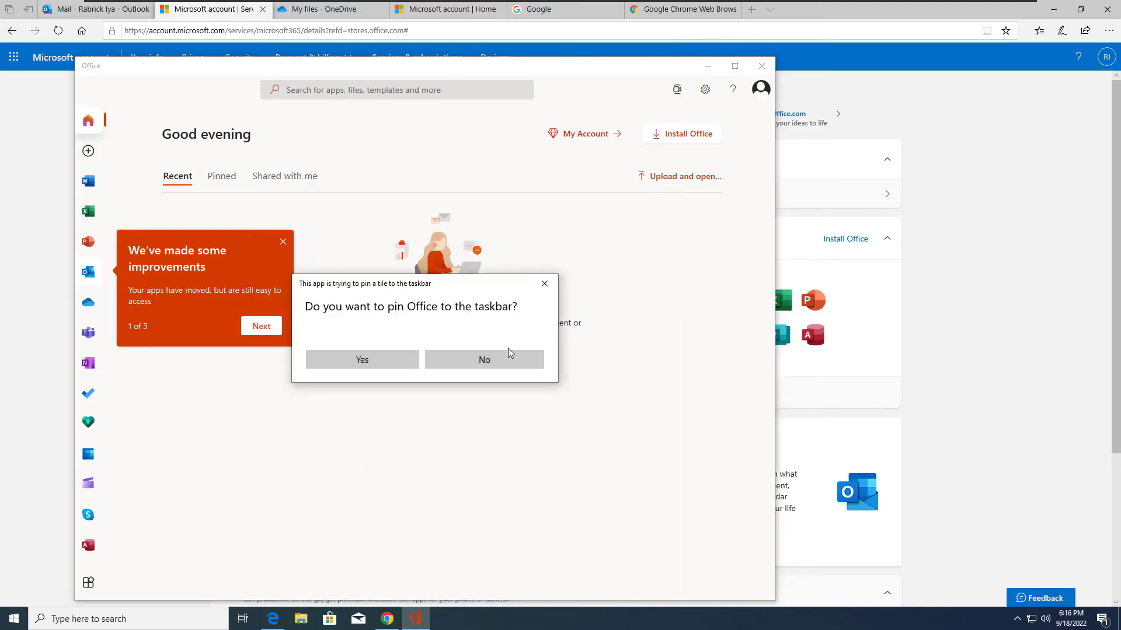
# - Decline pinning Office to the taskbar, maximize the window, and create a new blank PowerPoint presentation
pyautogui.click(505, 359)
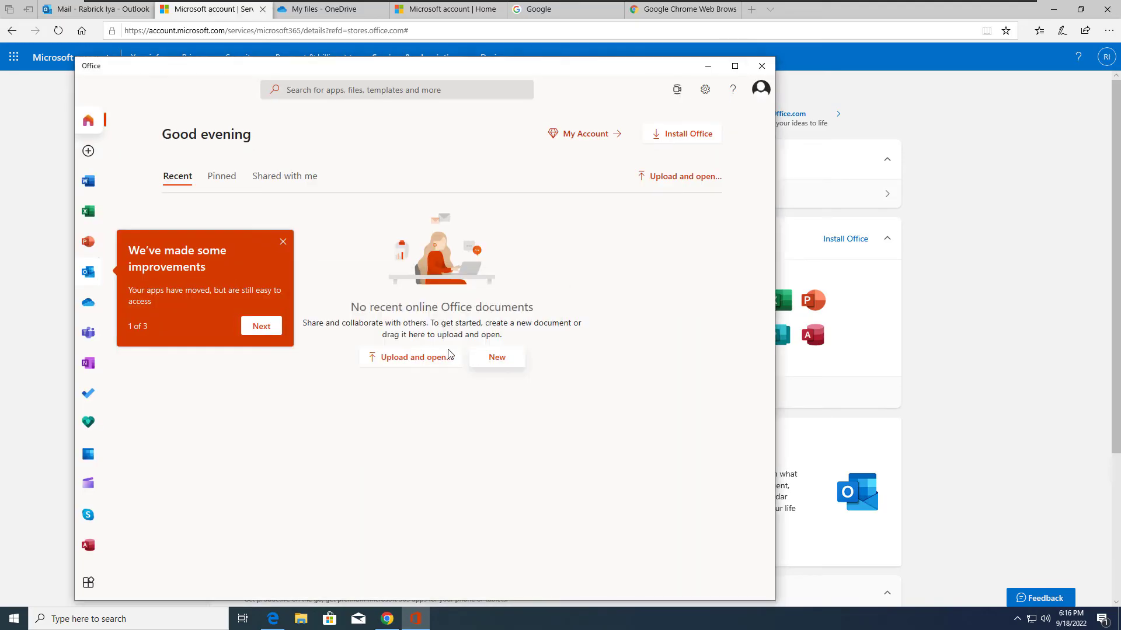
pyautogui.click(283, 243)
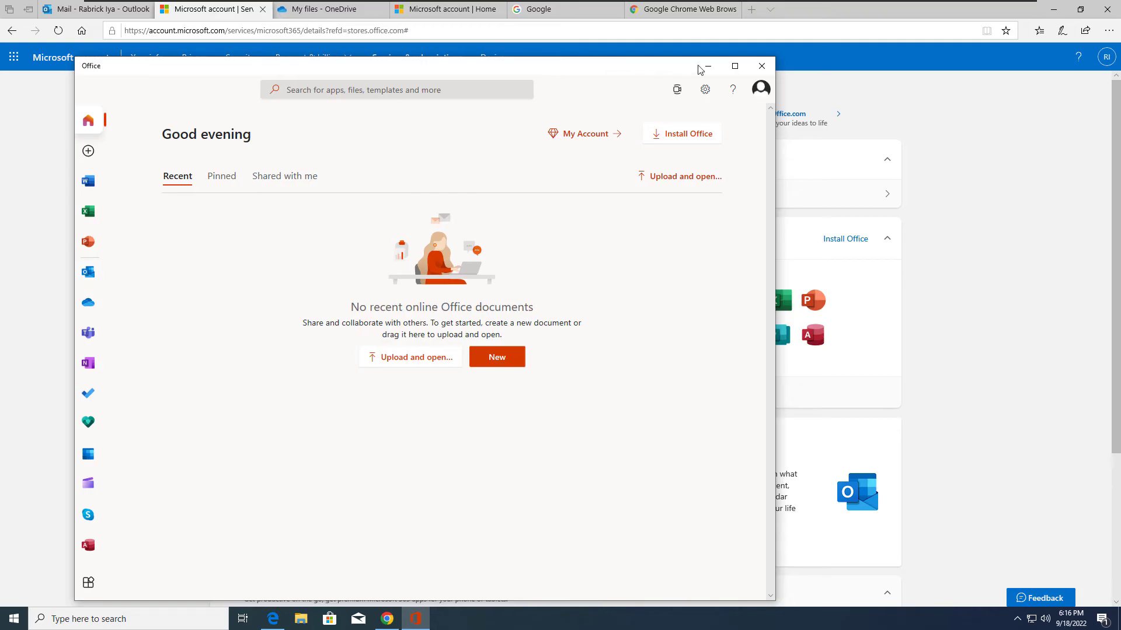
pyautogui.click(735, 65)
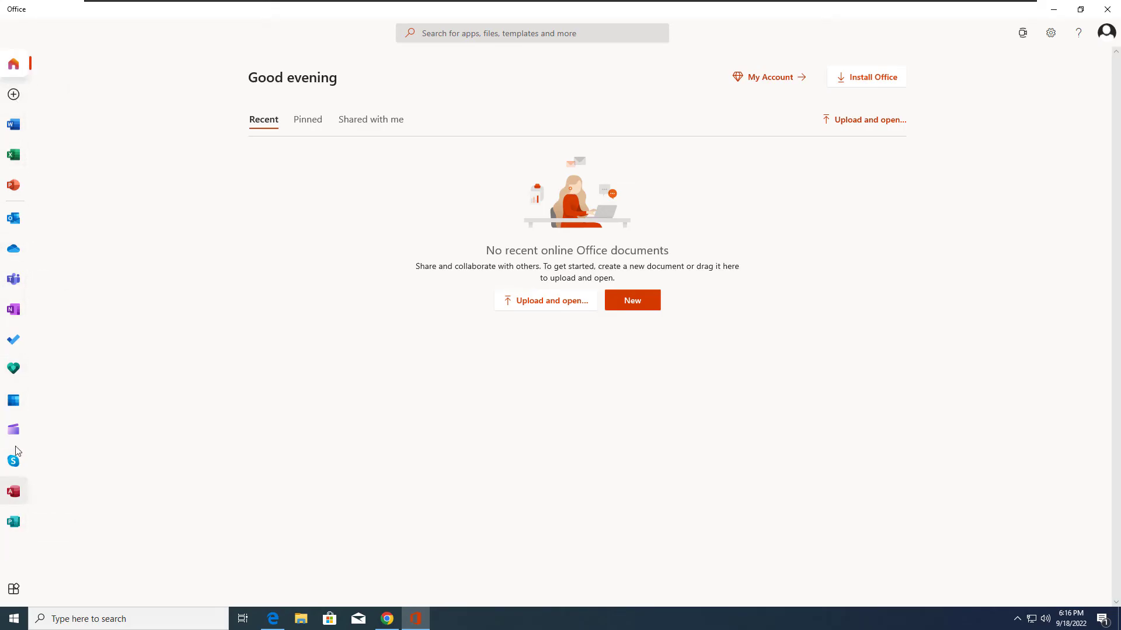
pyautogui.click(13, 186)
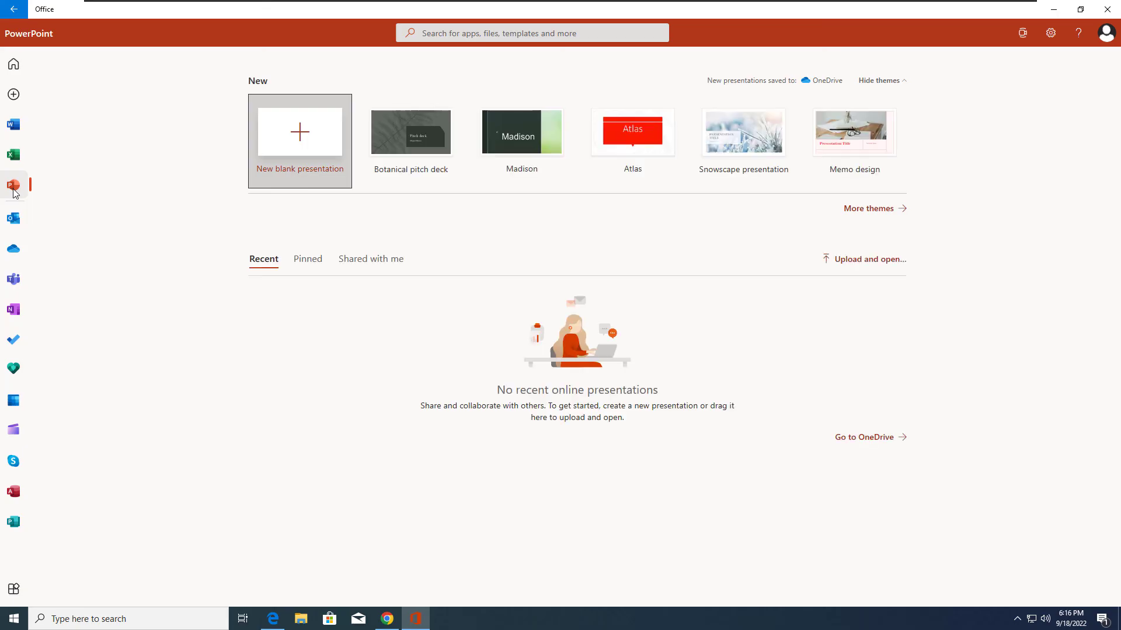
pyautogui.click(314, 125)
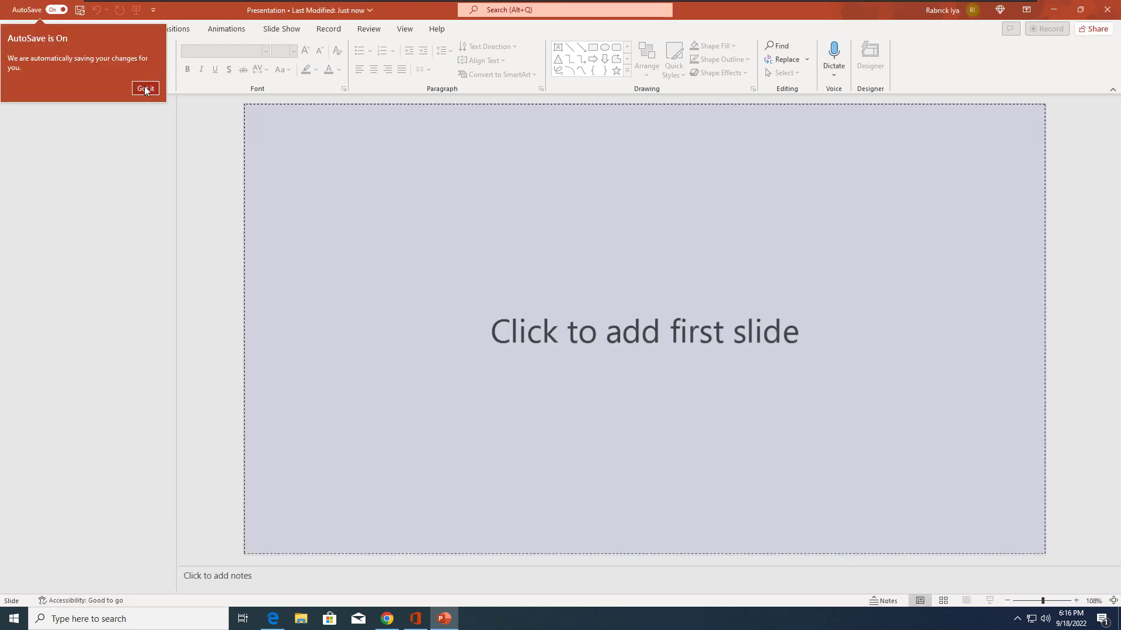
# - Dismiss the AutoSave notice, return to the PowerPoint window, and skip signing in for now
pyautogui.click(145, 88)
pyautogui.click(14, 621)
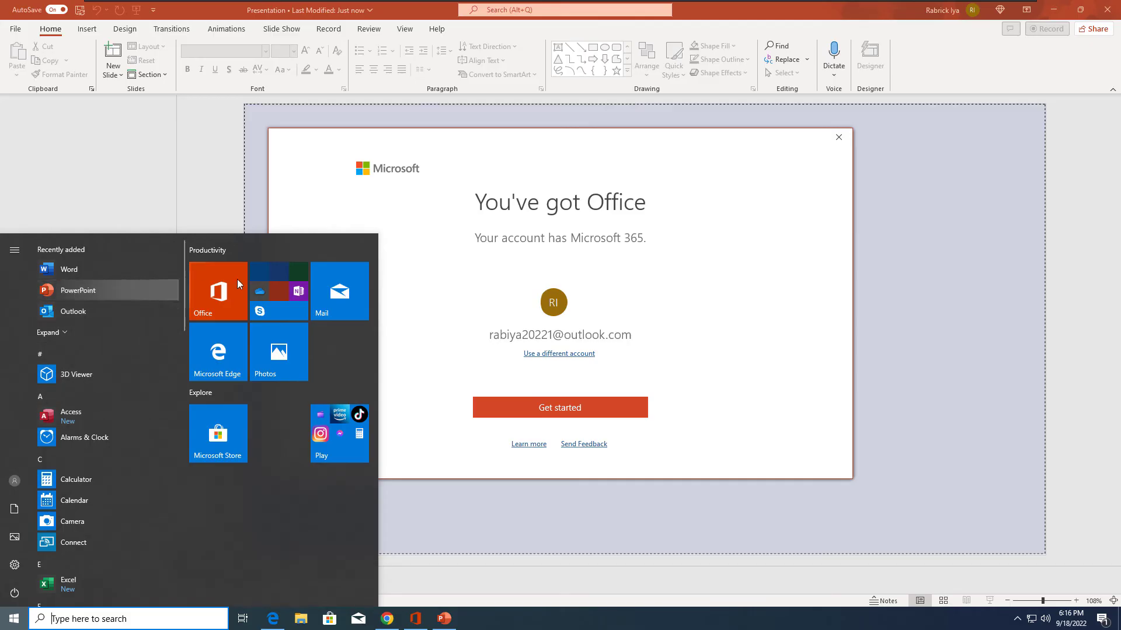
pyautogui.click(439, 232)
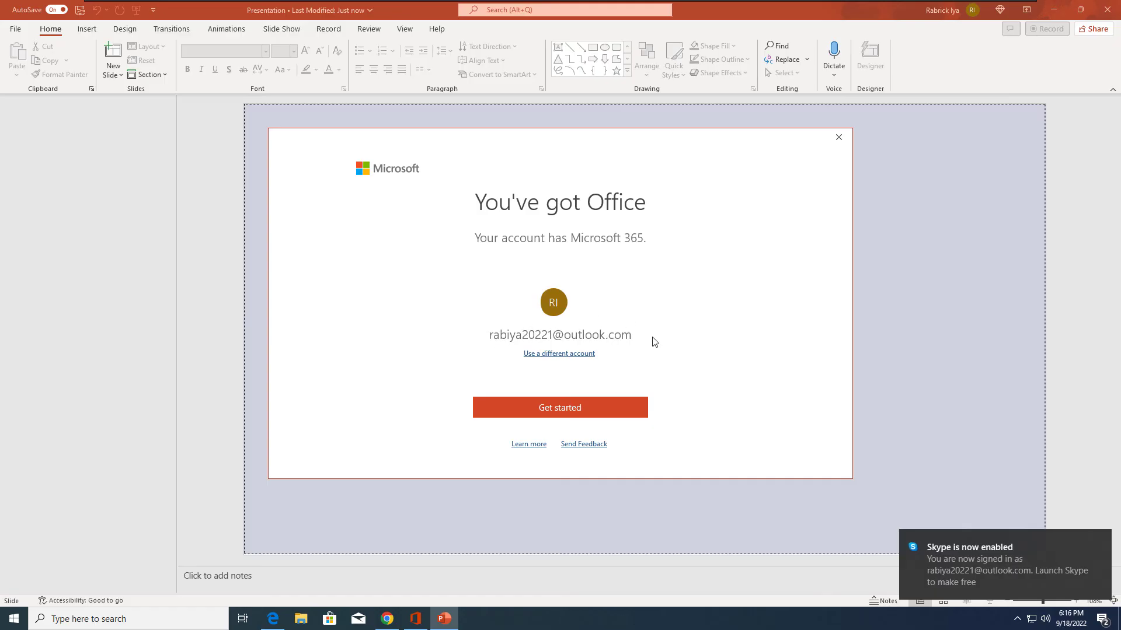
pyautogui.click(563, 355)
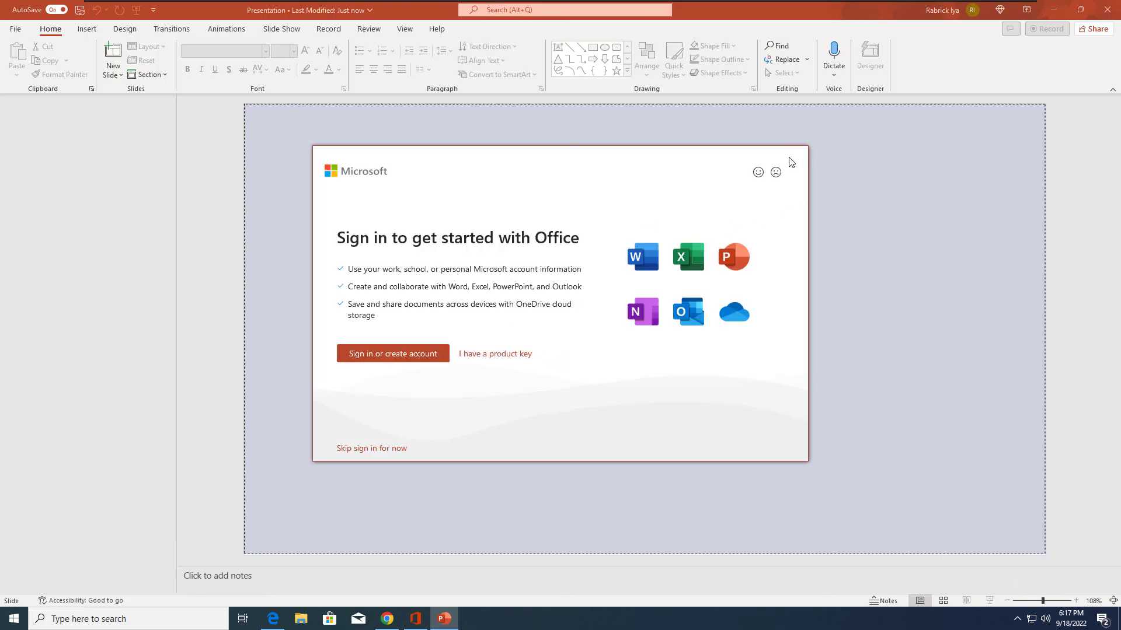
pyautogui.click(358, 450)
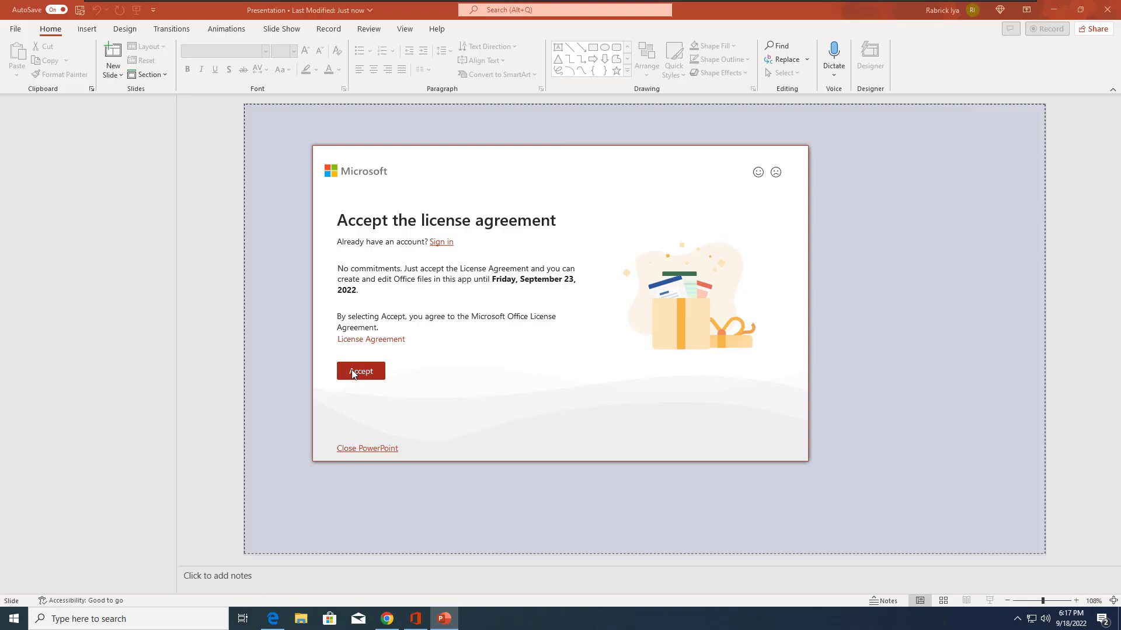
# - Accept the Office license agreement and decline optional diagnostic data and personalized offers
pyautogui.click(353, 372)
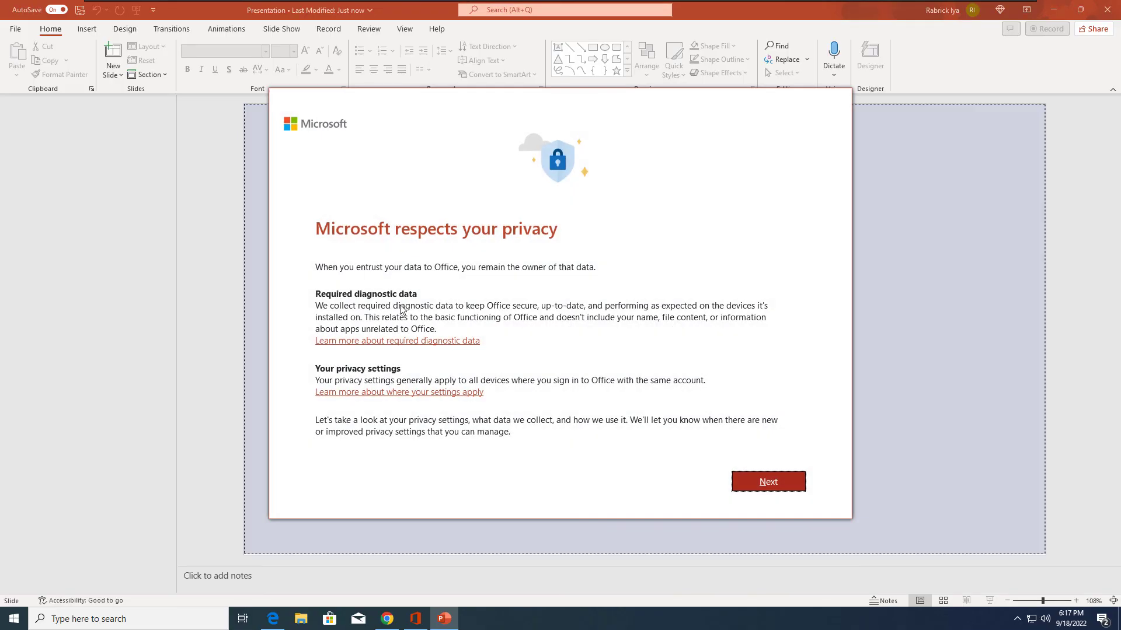
pyautogui.click(783, 487)
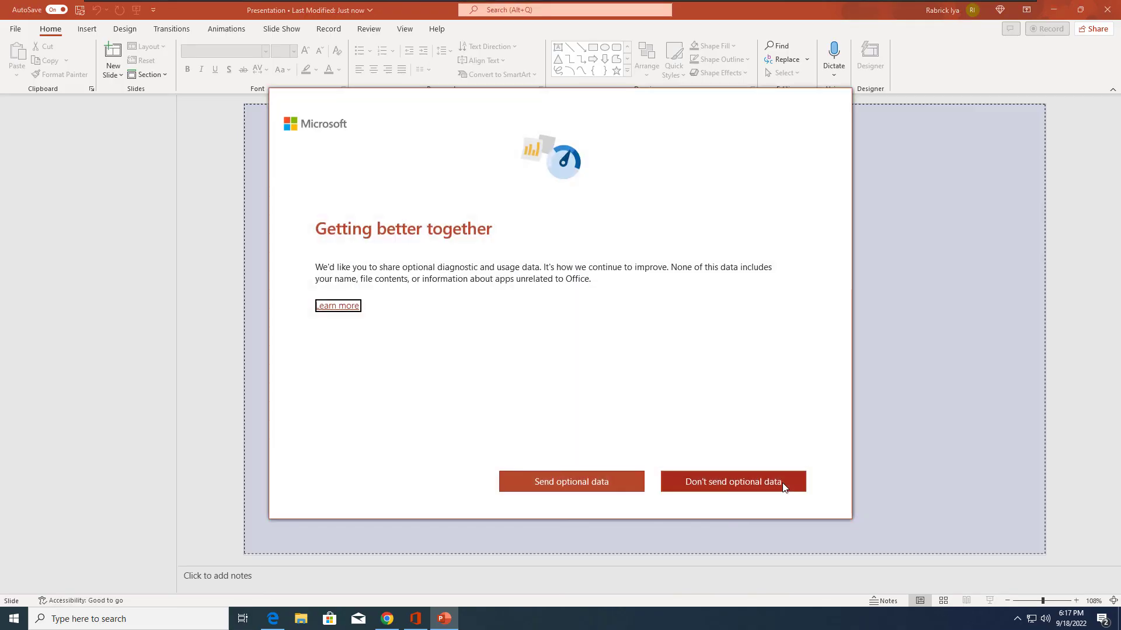
pyautogui.click(731, 490)
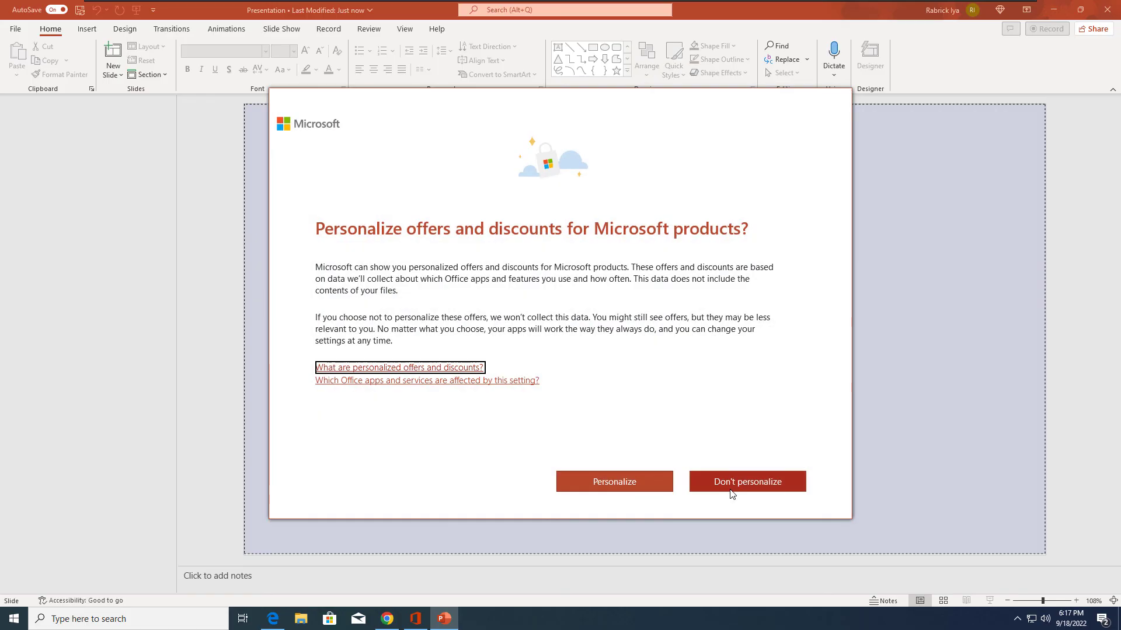
pyautogui.click(731, 491)
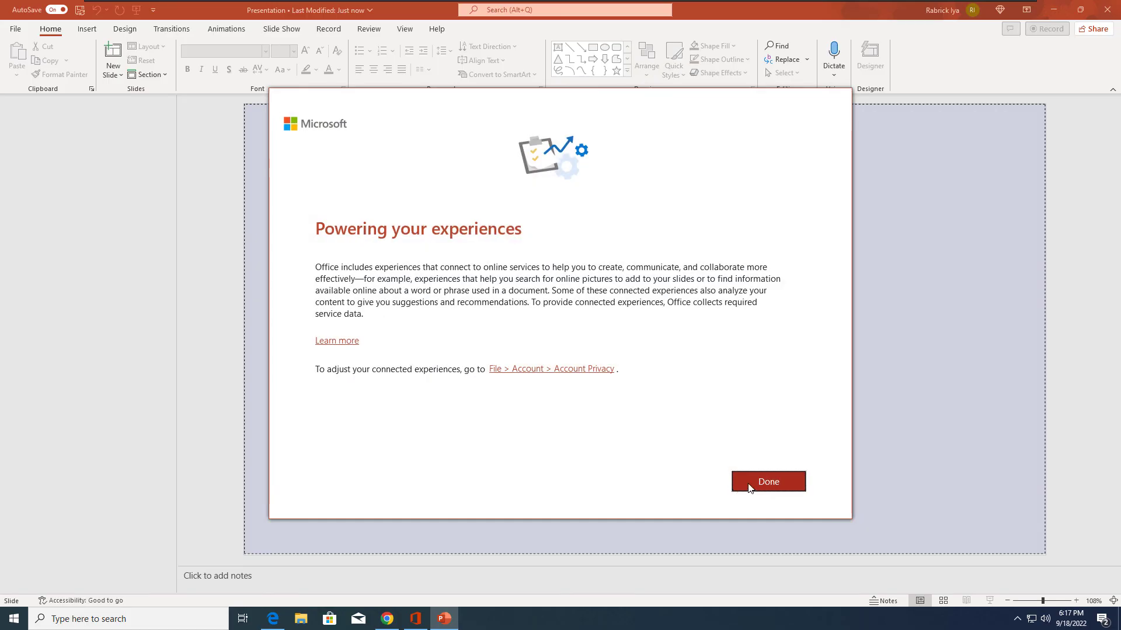
pyautogui.click(749, 487)
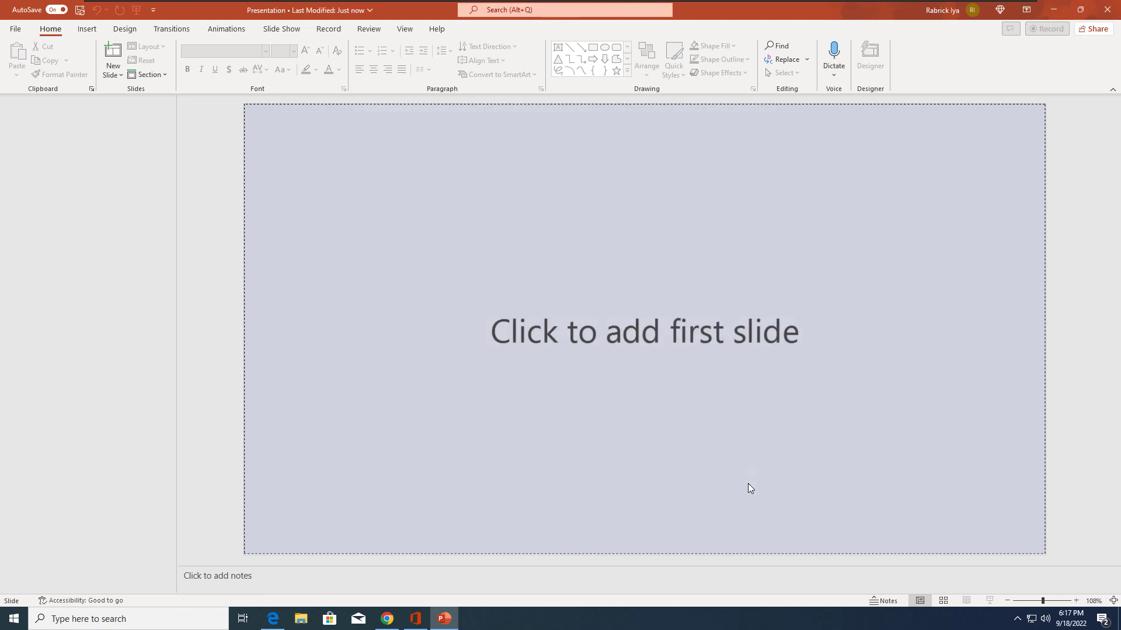
# - Activate the shared Microsoft 365 product under File > Account, review Change License, and return to the presentation
pyautogui.click(17, 34)
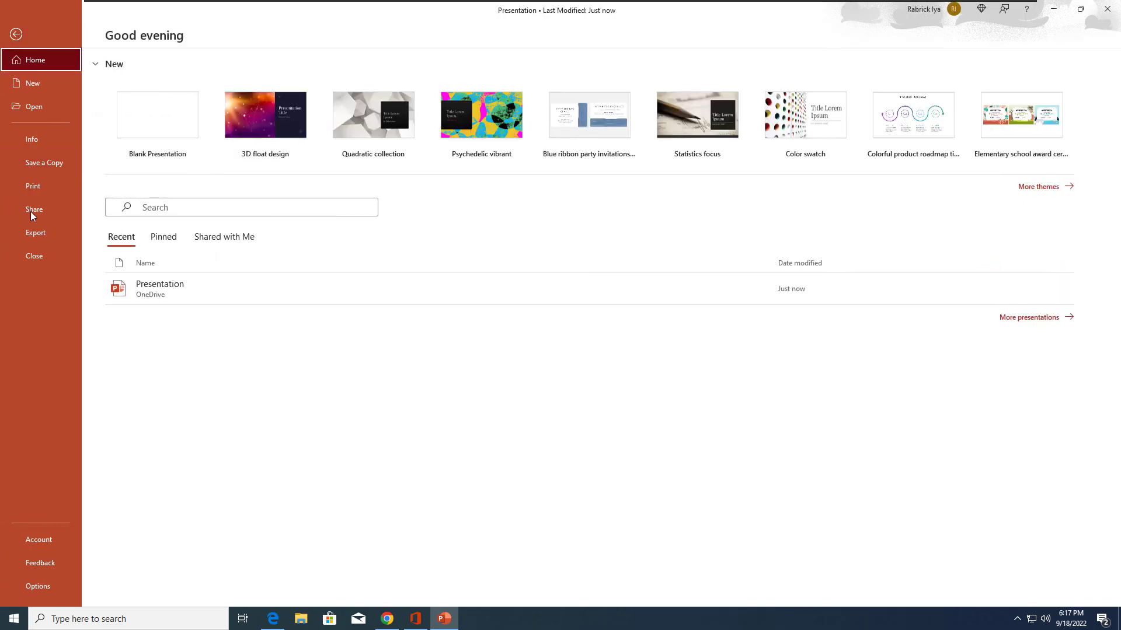
pyautogui.click(53, 533)
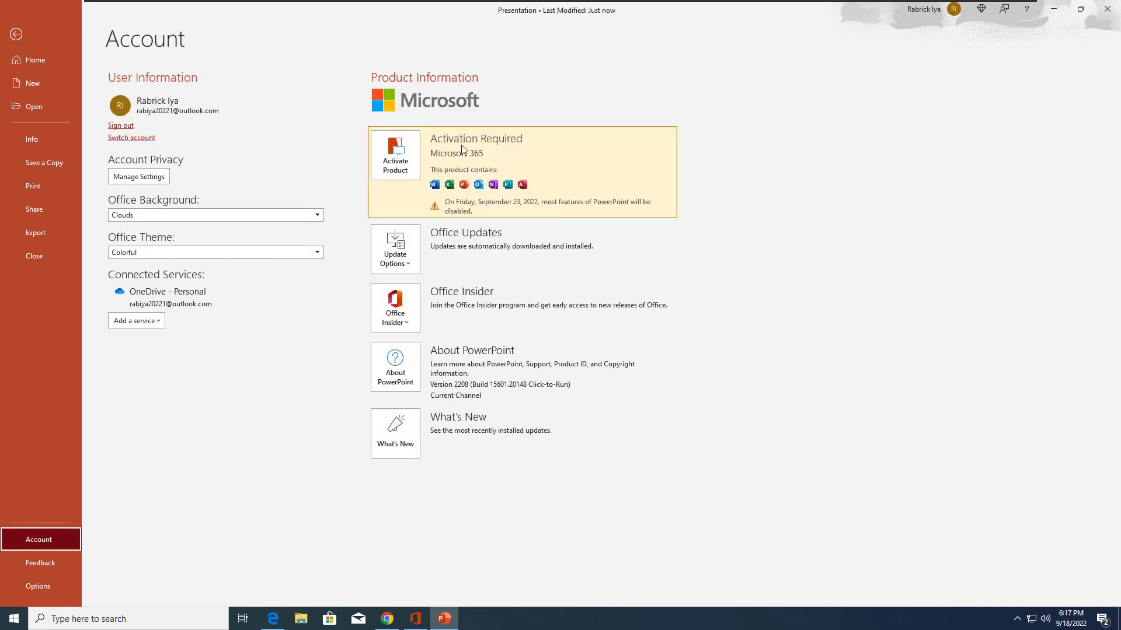
pyautogui.click(405, 167)
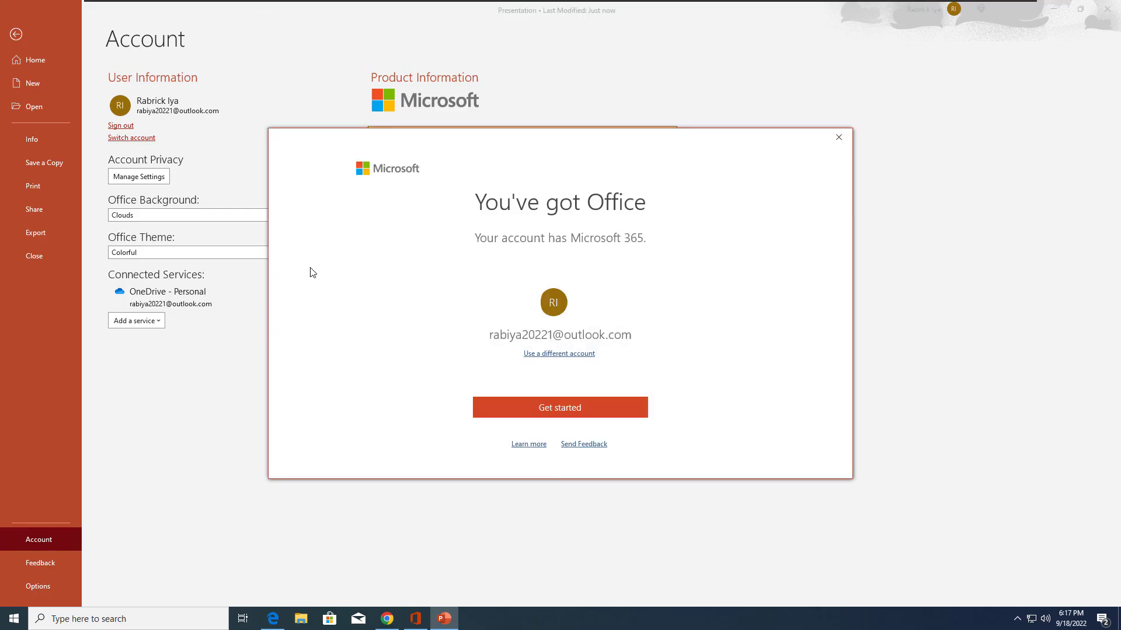
pyautogui.click(493, 409)
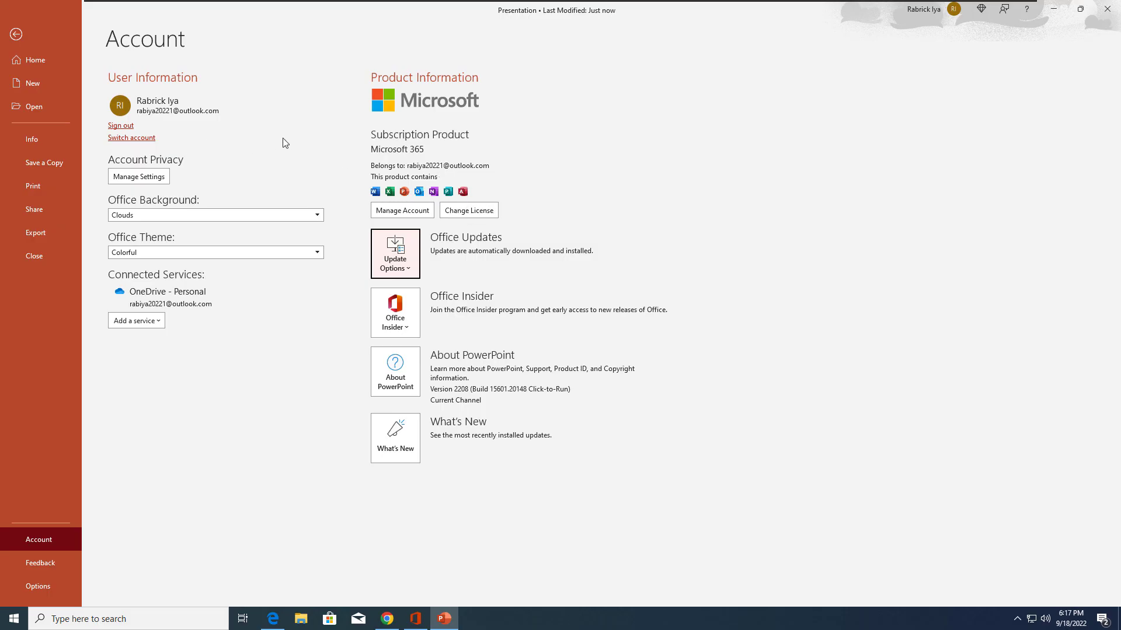
pyautogui.click(473, 211)
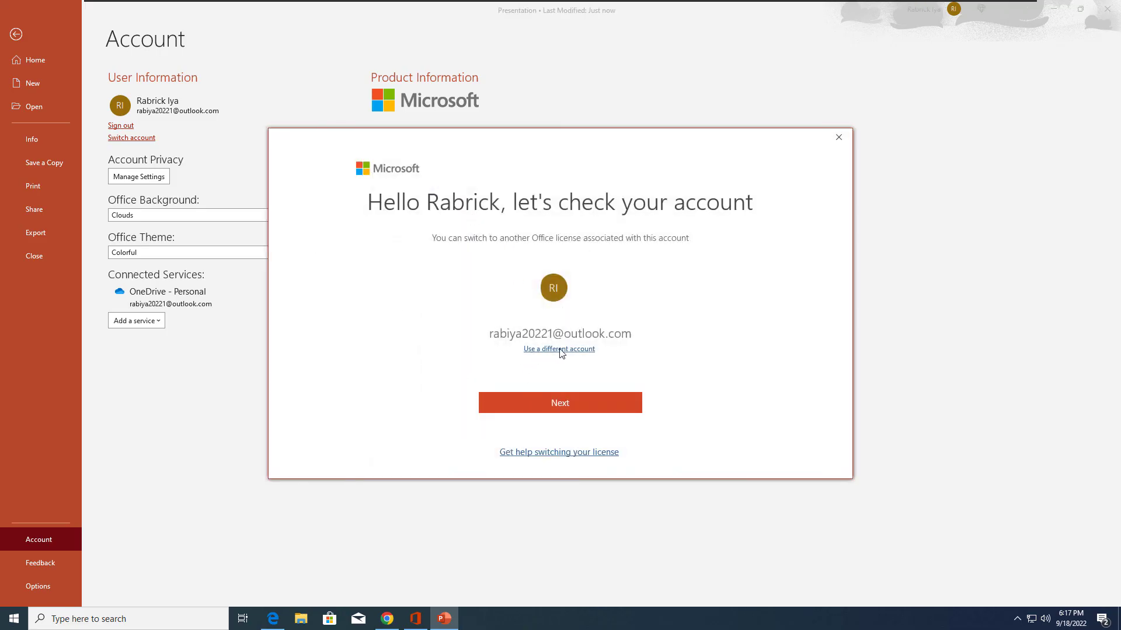
pyautogui.click(839, 137)
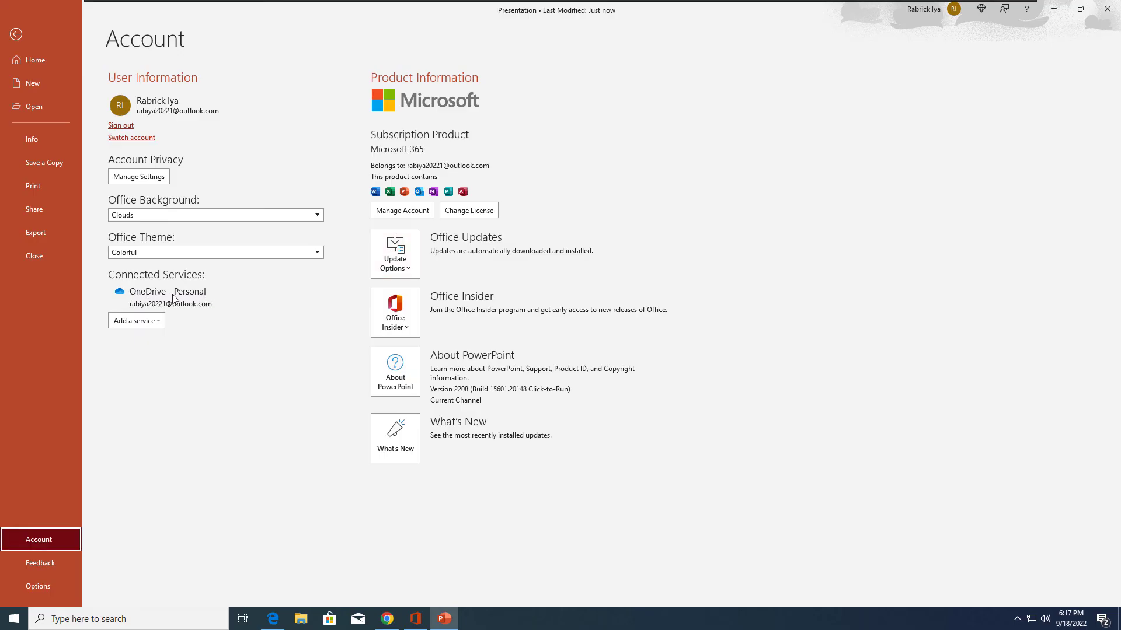
pyautogui.click(27, 29)
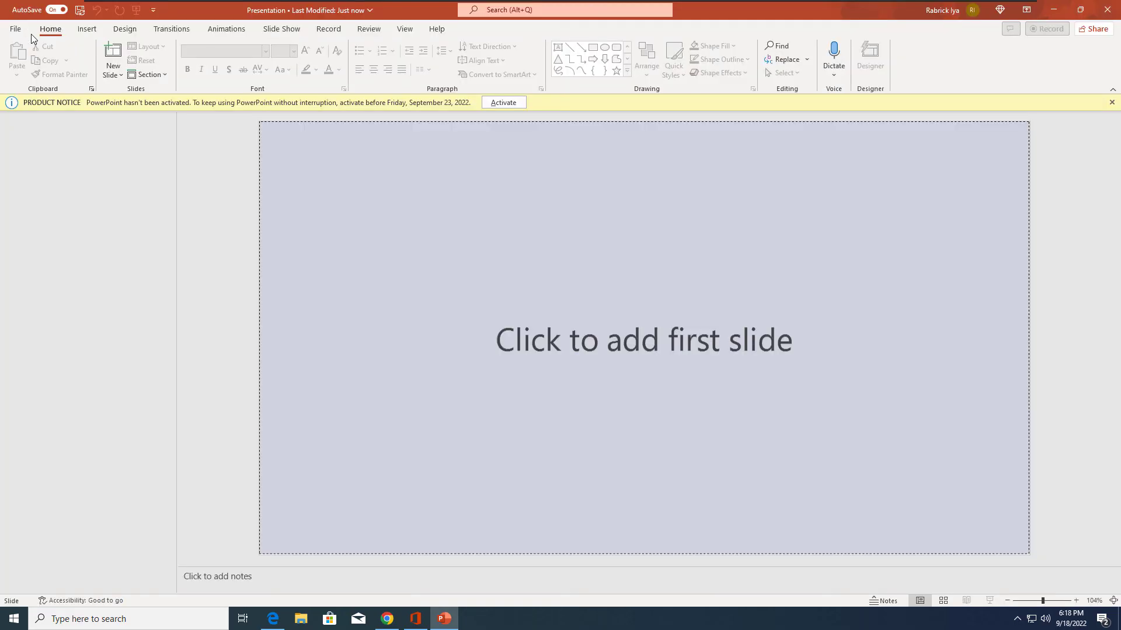
# - Save a copy to OneDrive - Personal, creating a new folder named Presentation
pyautogui.click(25, 33)
pyautogui.click(51, 163)
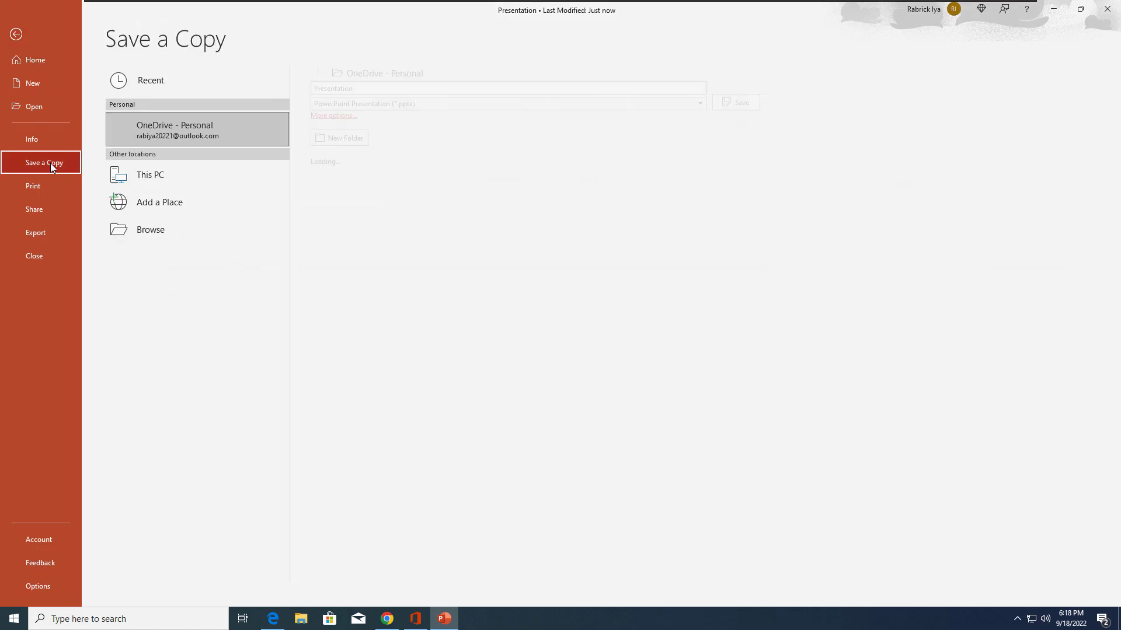
pyautogui.click(206, 129)
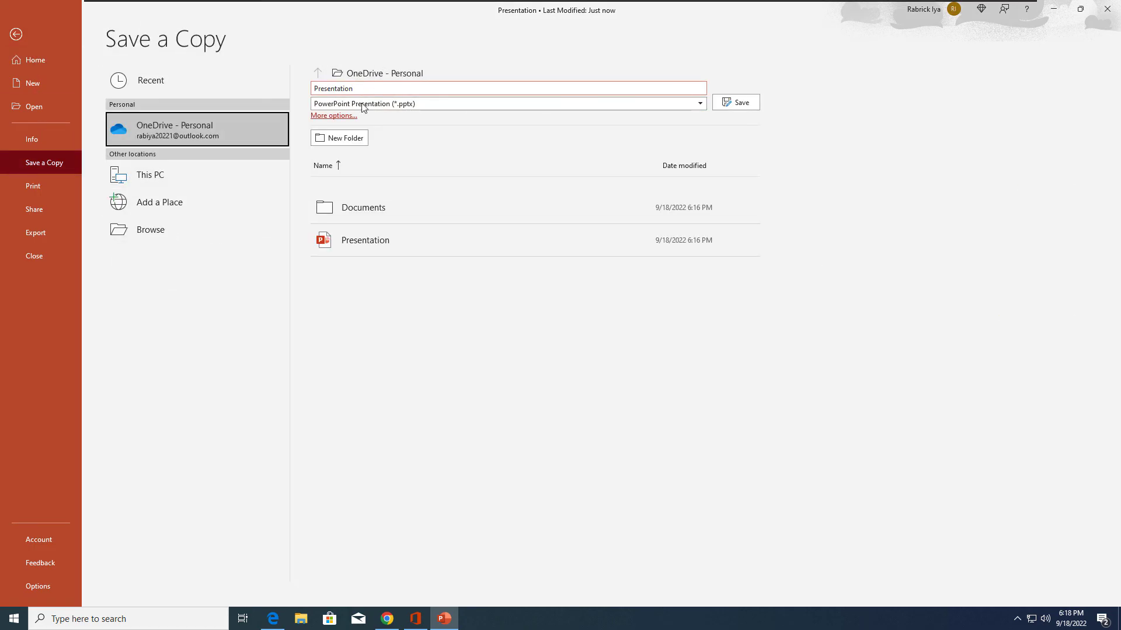
pyautogui.click(350, 139)
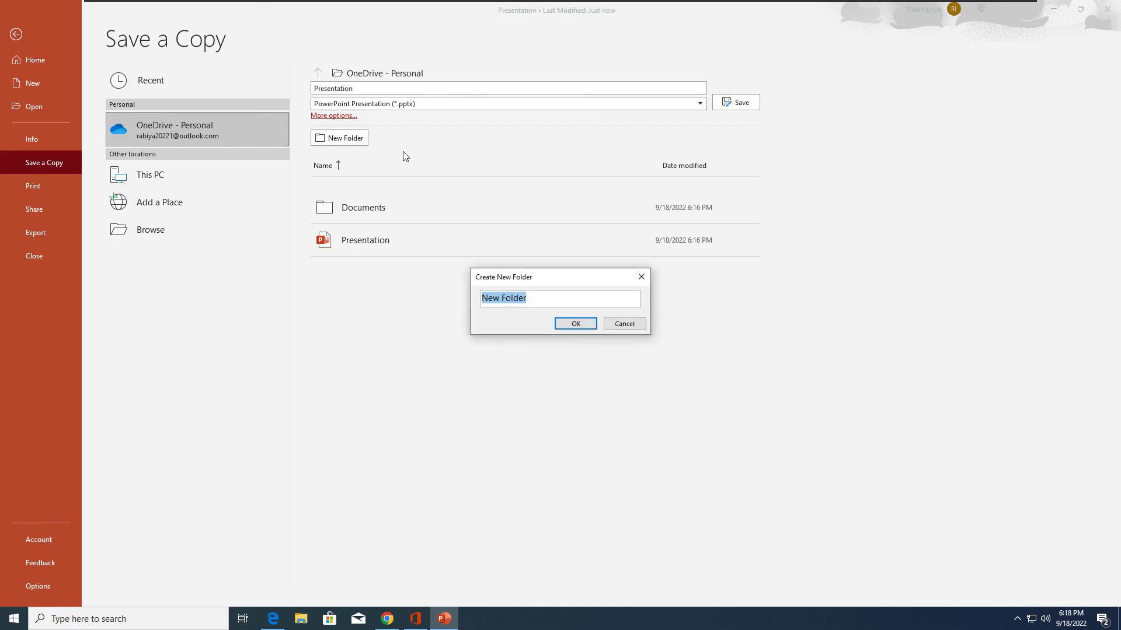
pyautogui.write('Presentation')
pyautogui.press('Return')
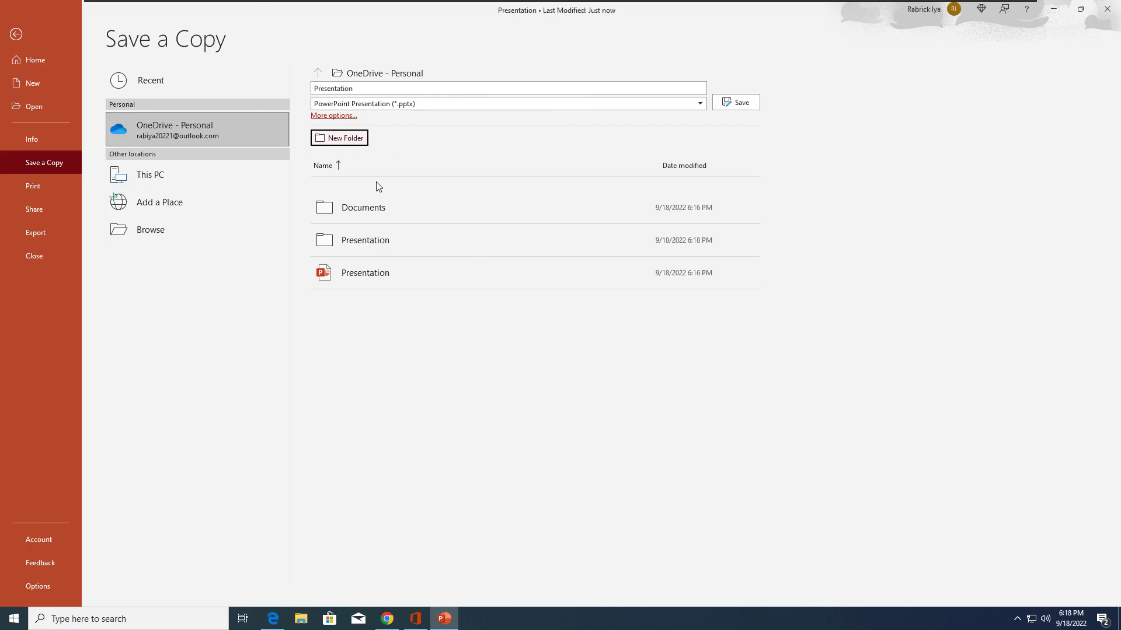
# - Save the copy as 'Presentation 1 for trip 1' in the Presentation folder and accept the Microsoft 365 license
pyautogui.click(390, 244)
pyautogui.click(368, 93)
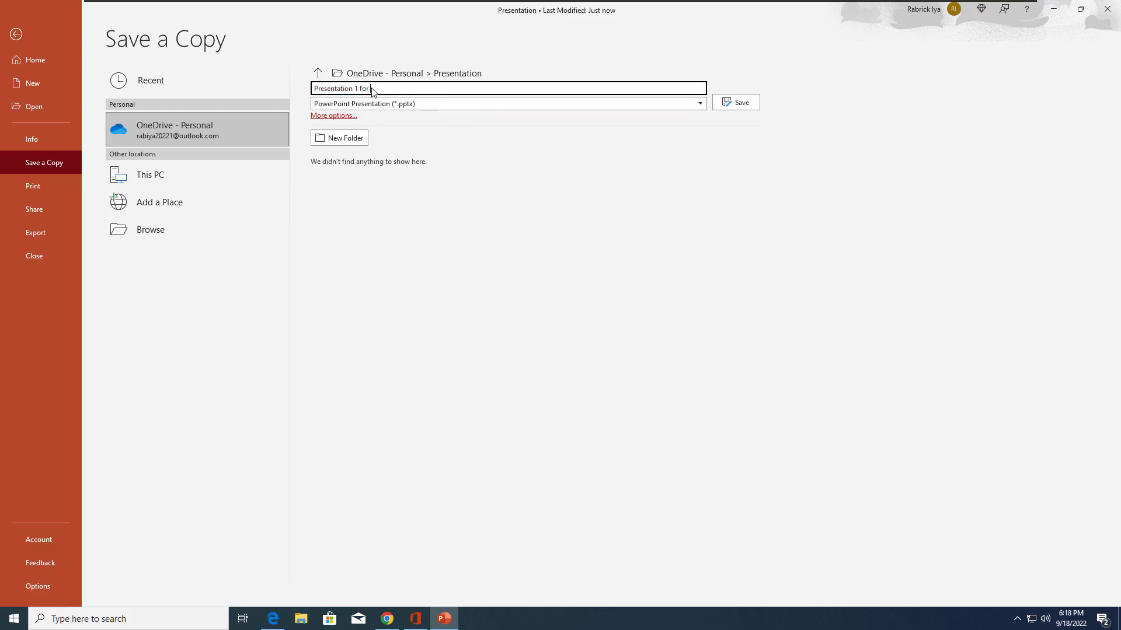
pyautogui.write('1 for trip 1')
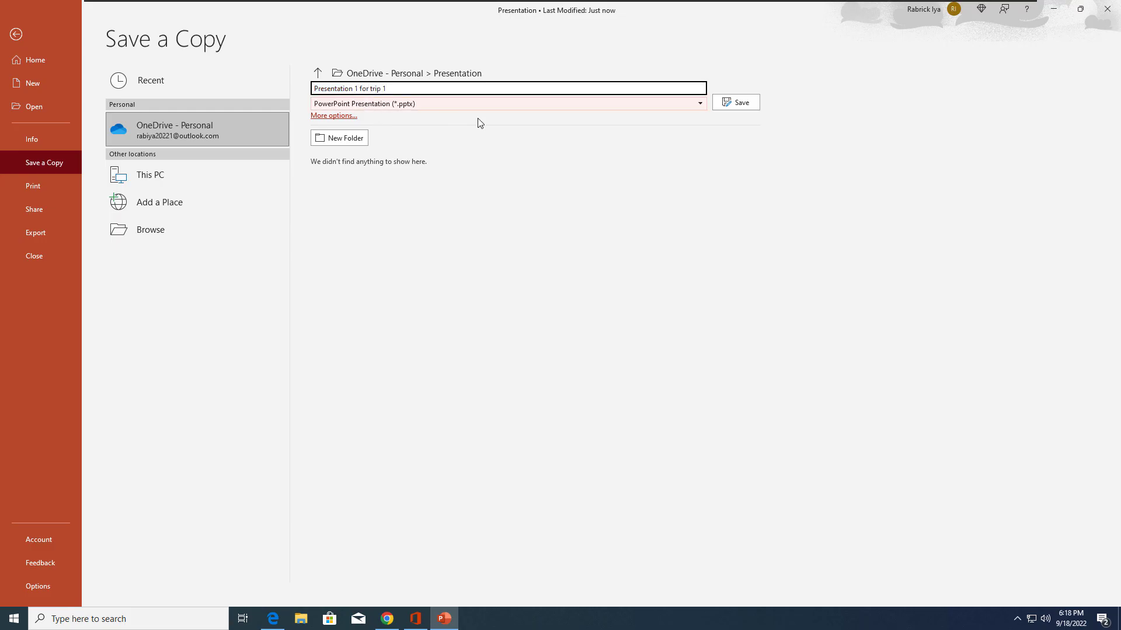
pyautogui.click(741, 108)
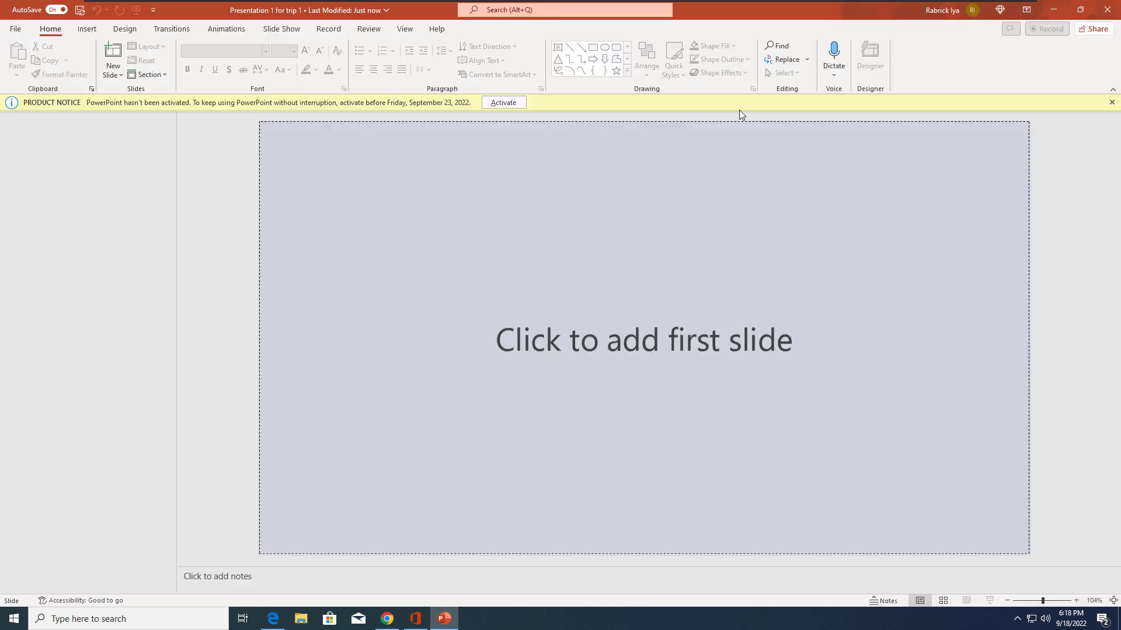
pyautogui.click(490, 105)
pyautogui.click(534, 408)
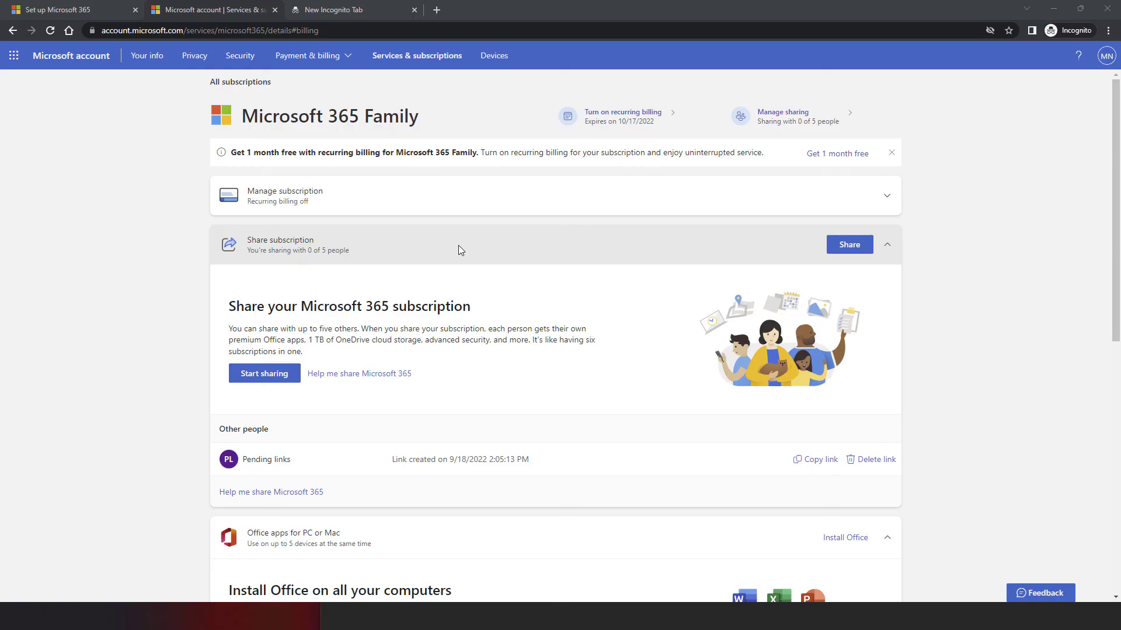
# - Reload the Microsoft 365 Family subscription page and expand Share subscription to see its members
pyautogui.click(330, 30)
pyautogui.press('Return')
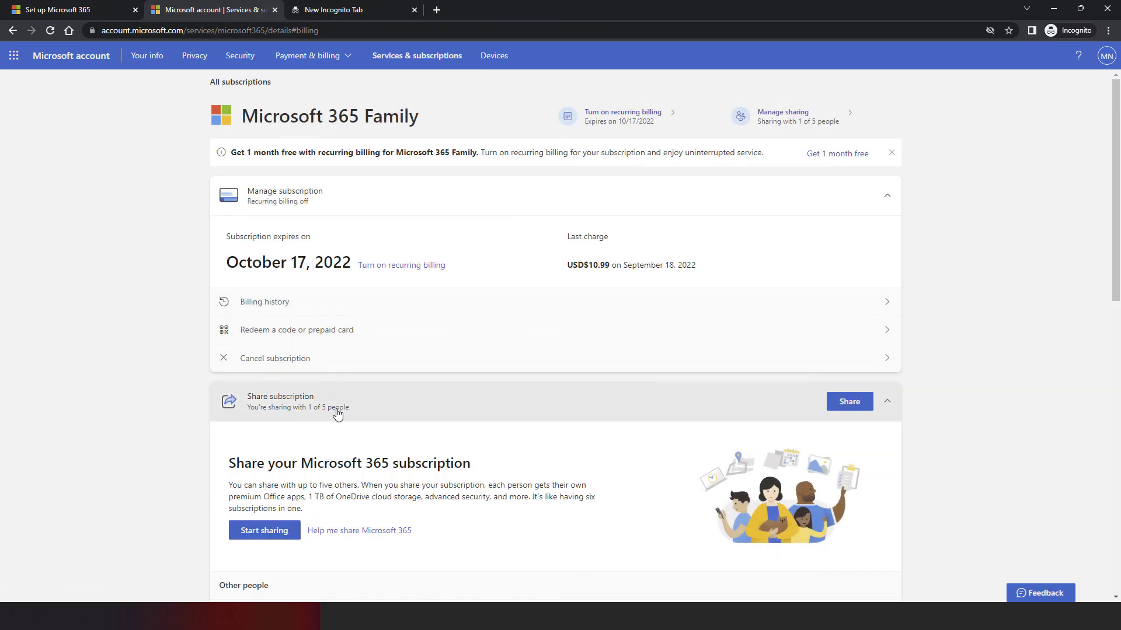
pyautogui.scroll(-2, 318, 395)
pyautogui.click(267, 290)
pyautogui.click(267, 291)
pyautogui.scroll(-1, 284, 475)
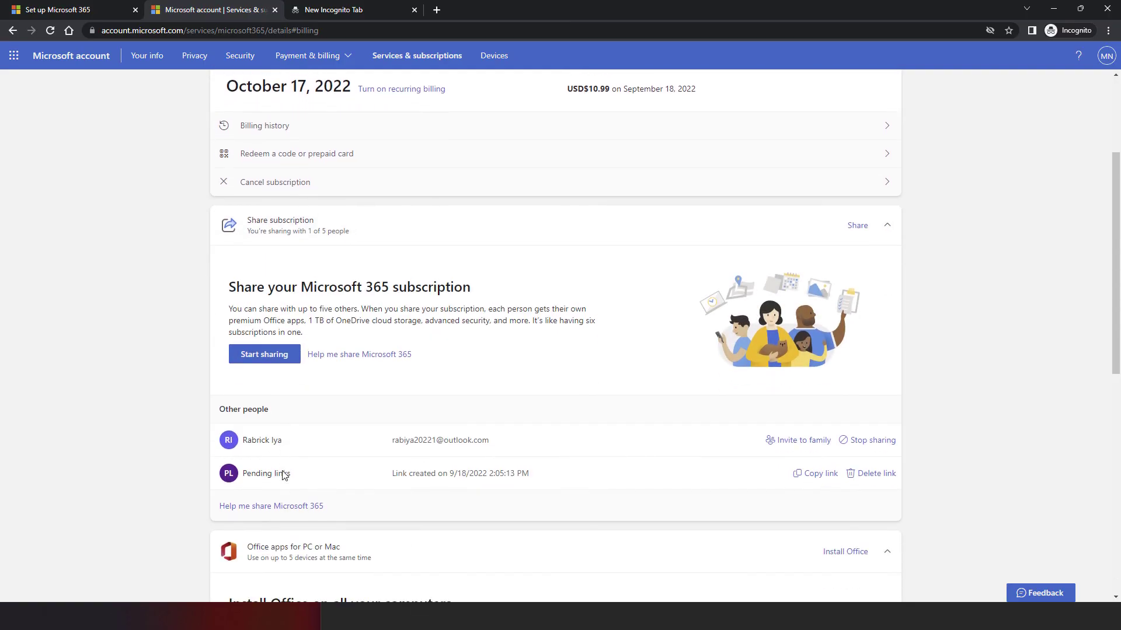
# - Delete the link listed under Pending links, leaving only the invited member
pyautogui.moveTo(499, 447); pyautogui.dragTo(398, 445)
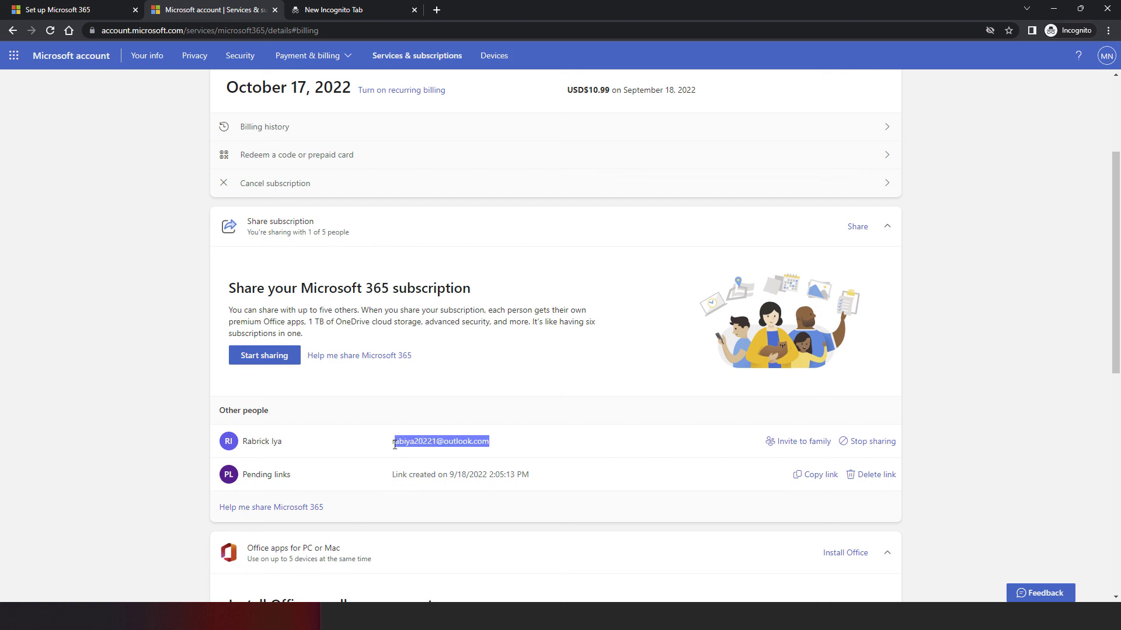
pyautogui.click(707, 511)
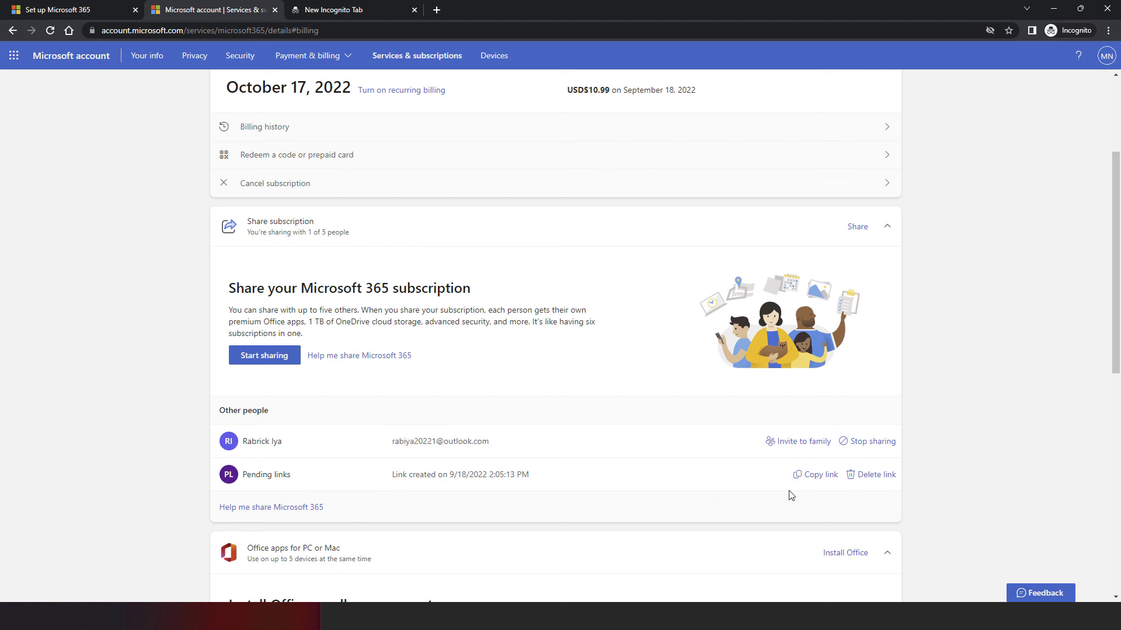
pyautogui.click(857, 474)
pyautogui.click(660, 369)
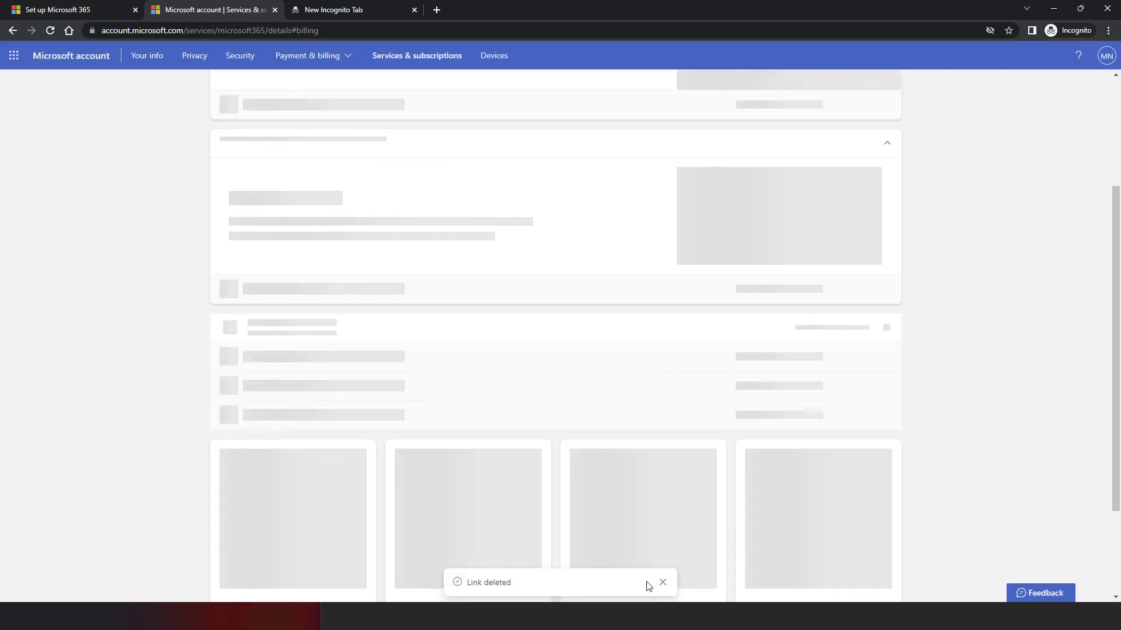
pyautogui.click(663, 582)
pyautogui.scroll(-1, 694, 498)
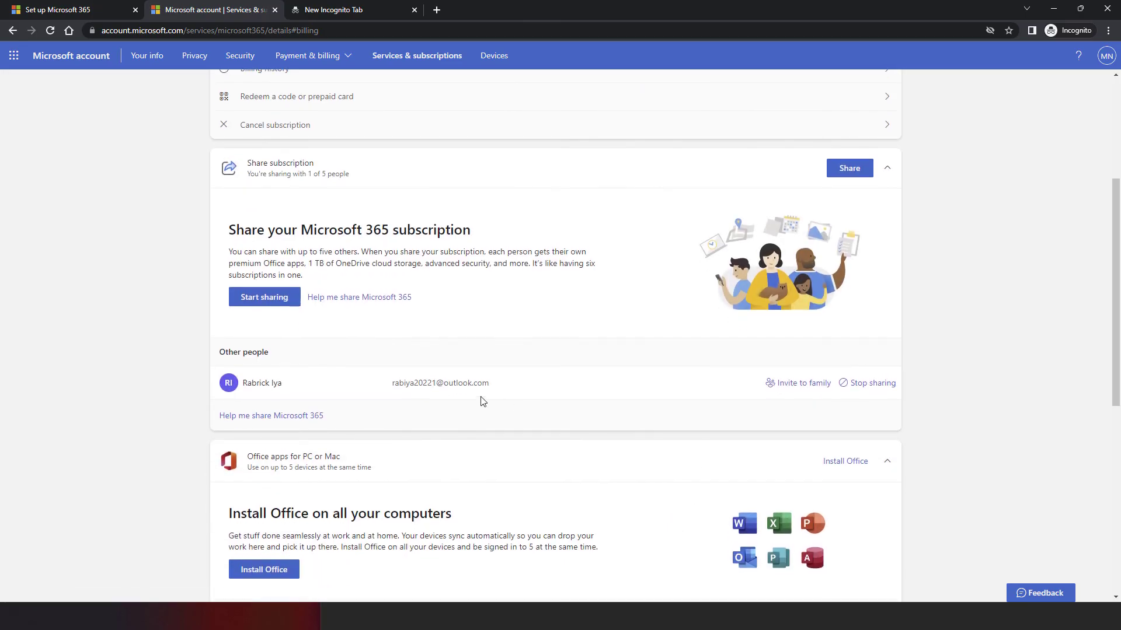